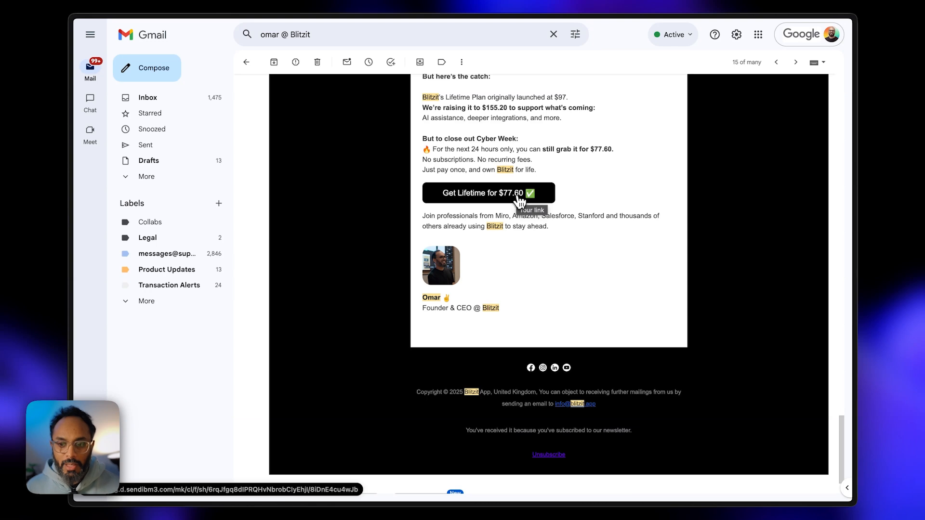
- Open the Blitzit holiday deal page from the email's 'Get Lifetime for $77.60' button
left_click(519, 198)
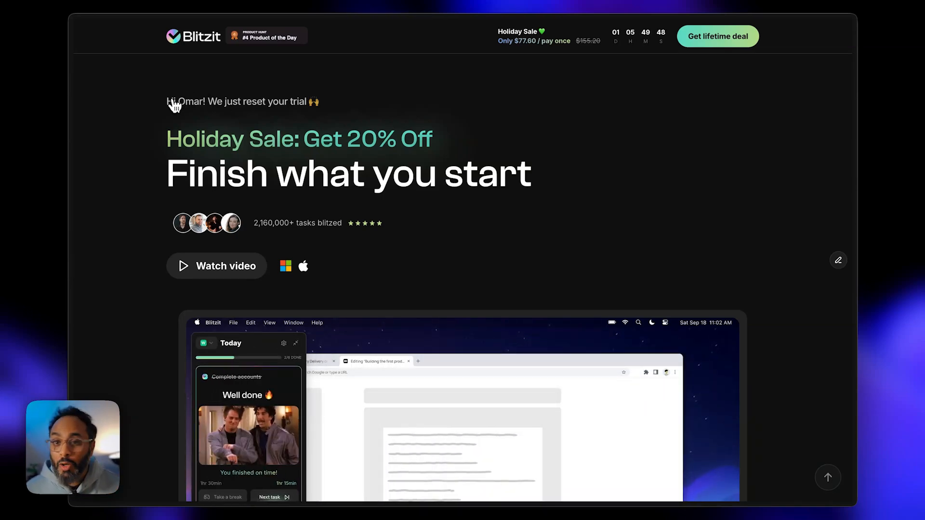
- Highlight the personalized name and the 'We just reset your trial' greeting line, then clear the selection
left_click_drag(165, 102, 262, 102)
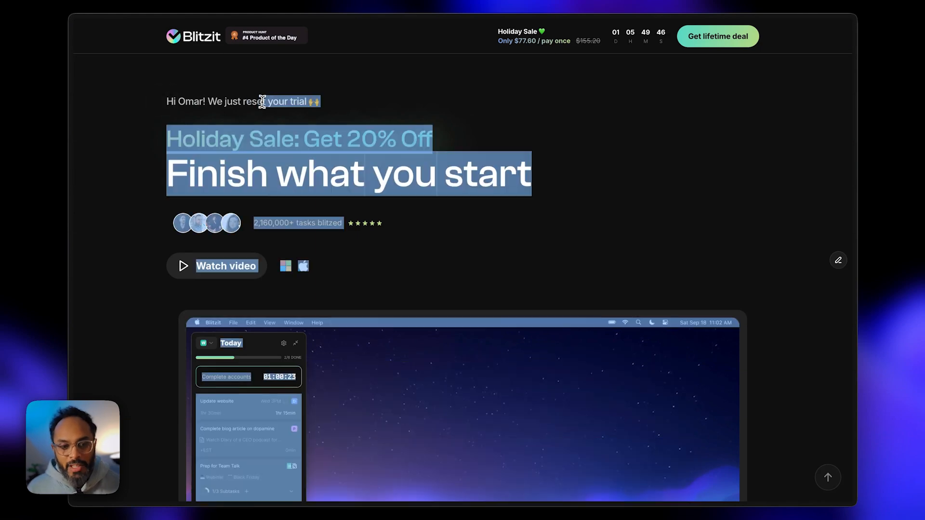
left_click(261, 102)
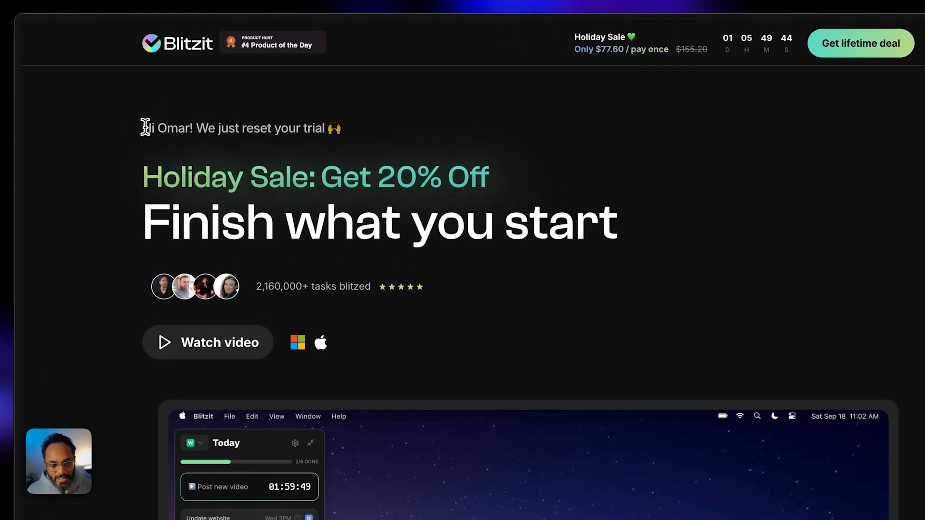
left_click_drag(166, 102, 203, 102)
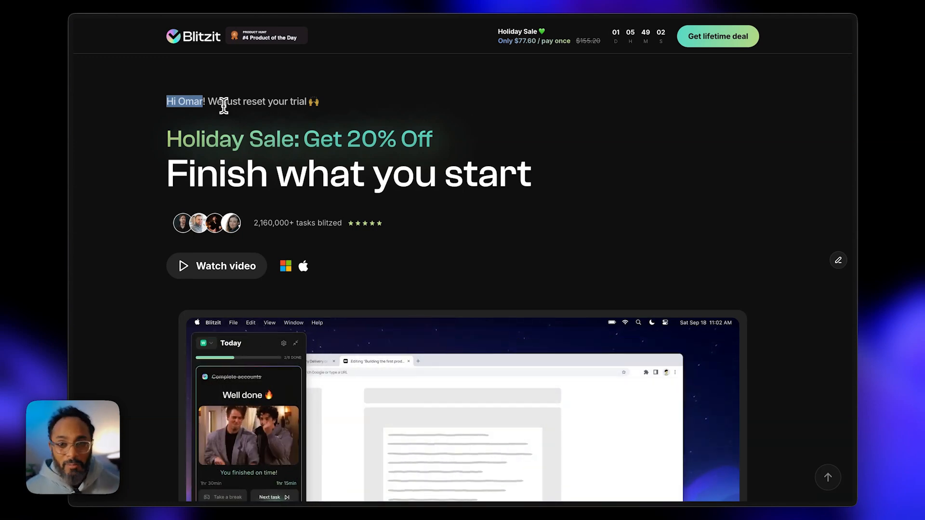
left_click_drag(319, 102, 179, 102)
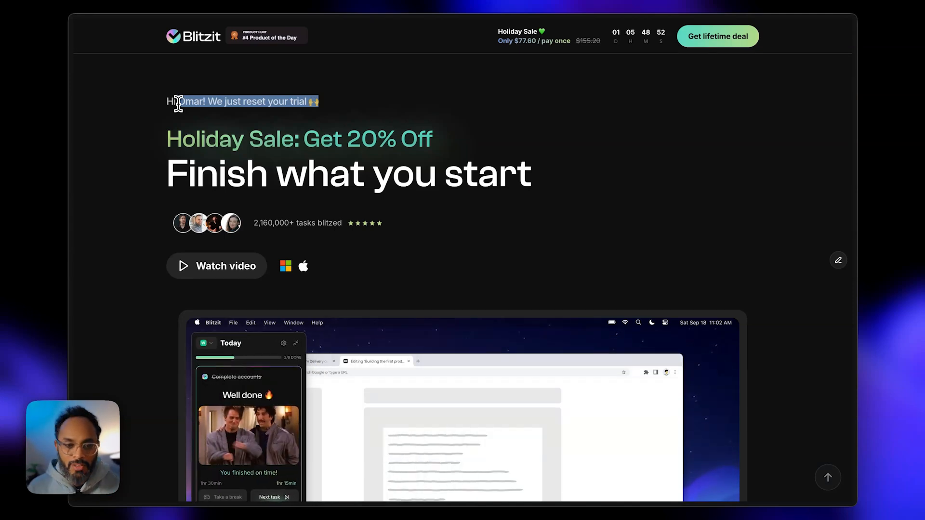
left_click(175, 103)
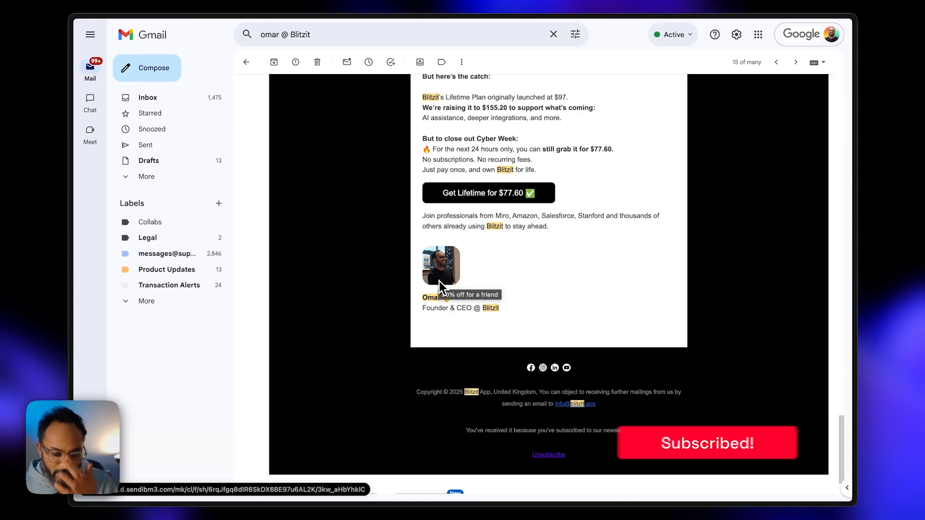
- Copy the link address behind the email's 'Get Lifetime for $77.60' button
scroll(440, 282, "up", 10)
scroll(442, 285, "up", 15)
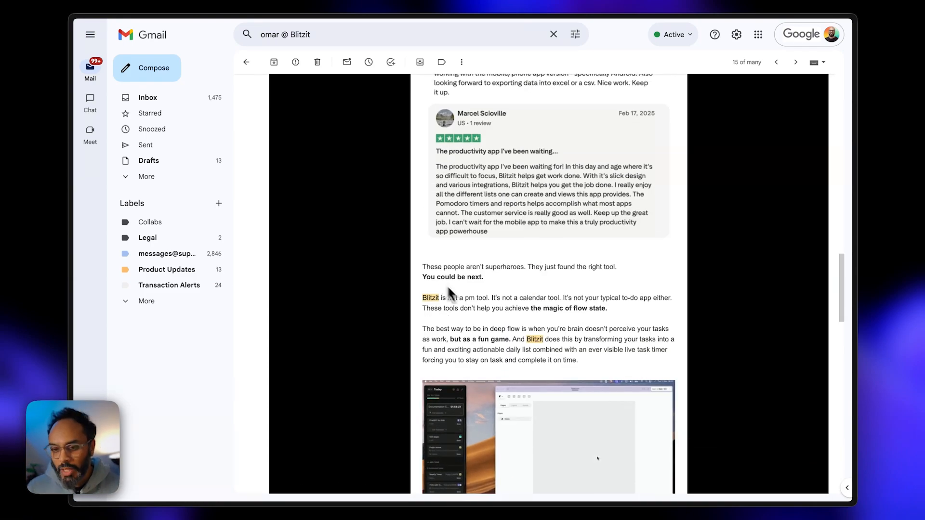
scroll(482, 299, "down", 10)
scroll(518, 319, "down", 8)
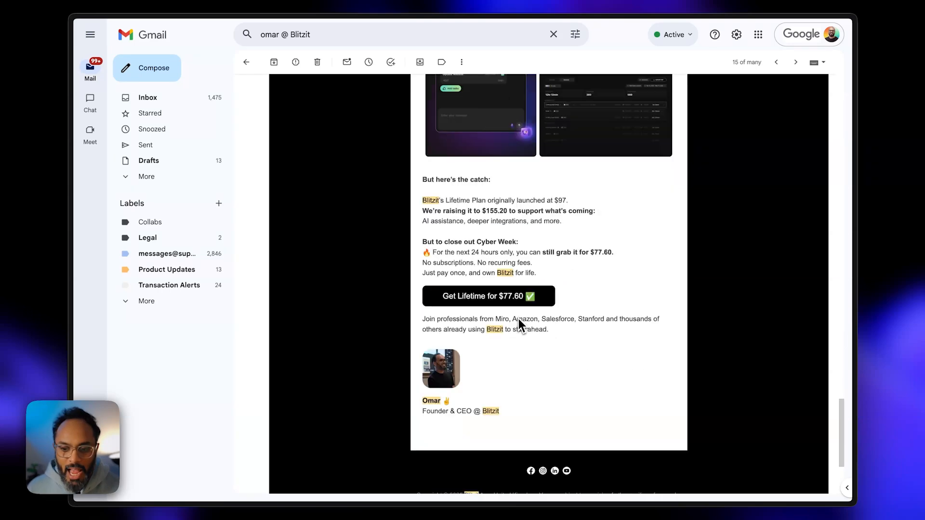
right_click(490, 300)
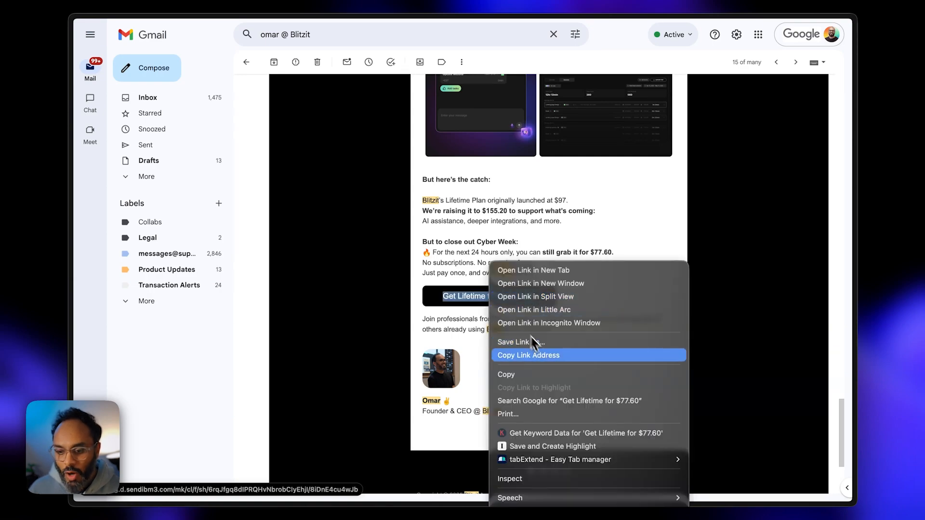
left_click(544, 354)
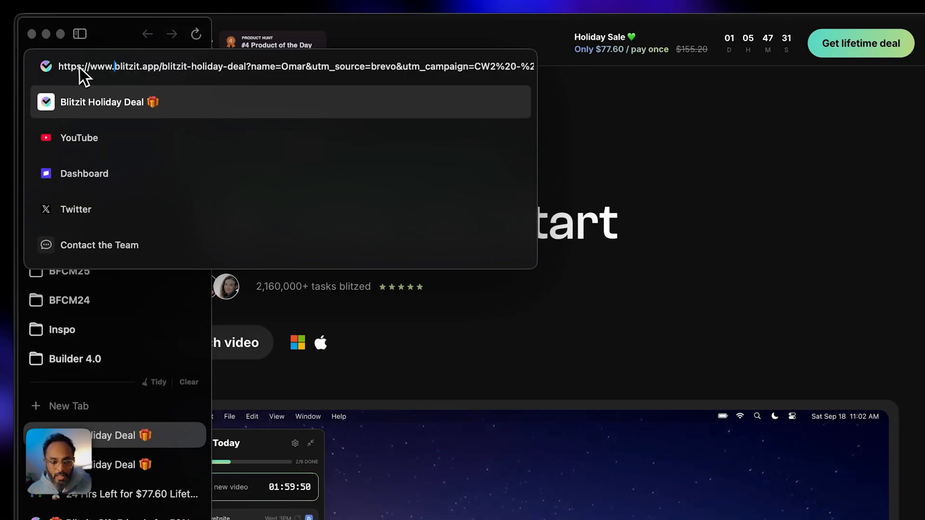
- Cut the '?name=…' parameter out of the deal page URL and reload the page
left_click_drag(64, 67, 252, 64)
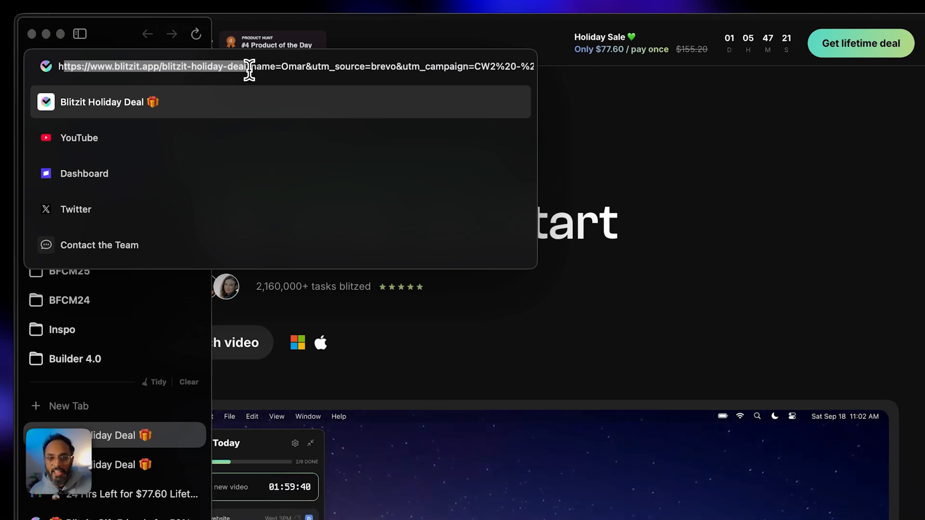
left_click(247, 66)
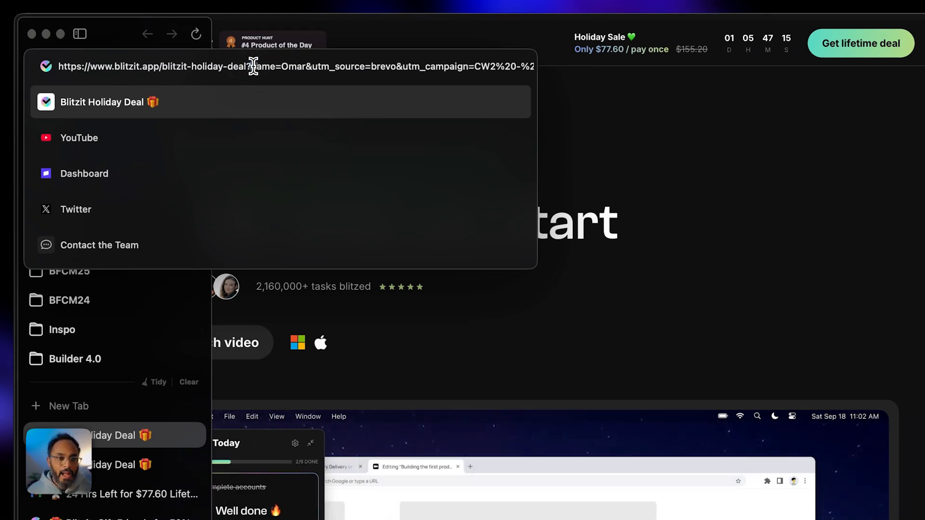
left_click_drag(273, 66, 306, 67)
left_click(307, 67)
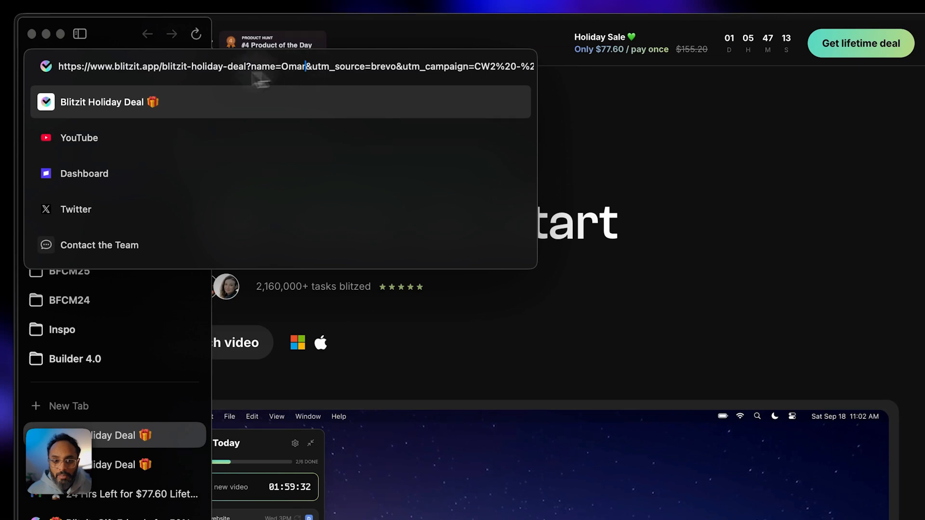
left_click_drag(257, 67, 306, 71)
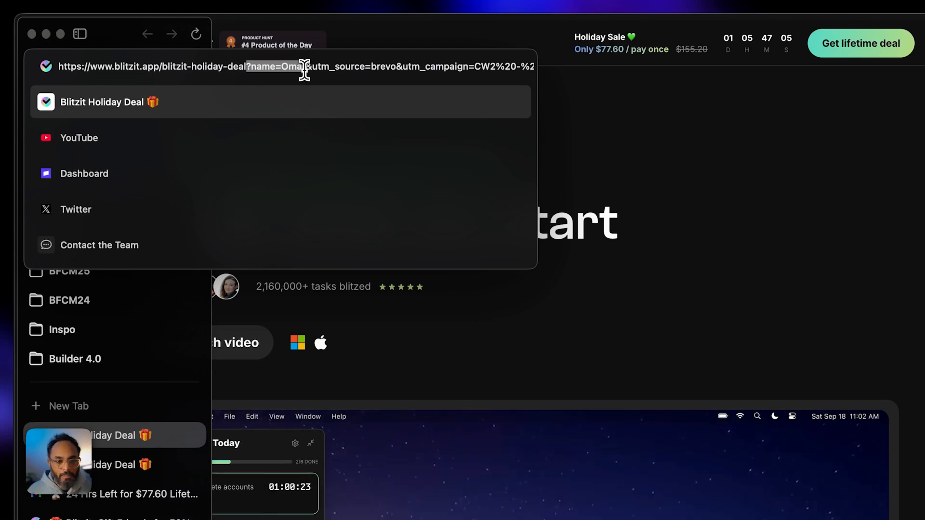
key("super+x")
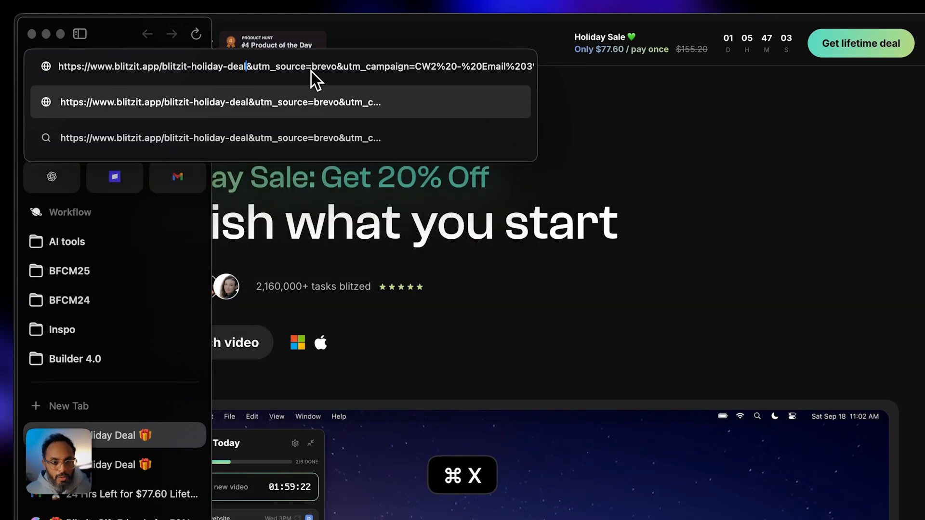
key("Return")
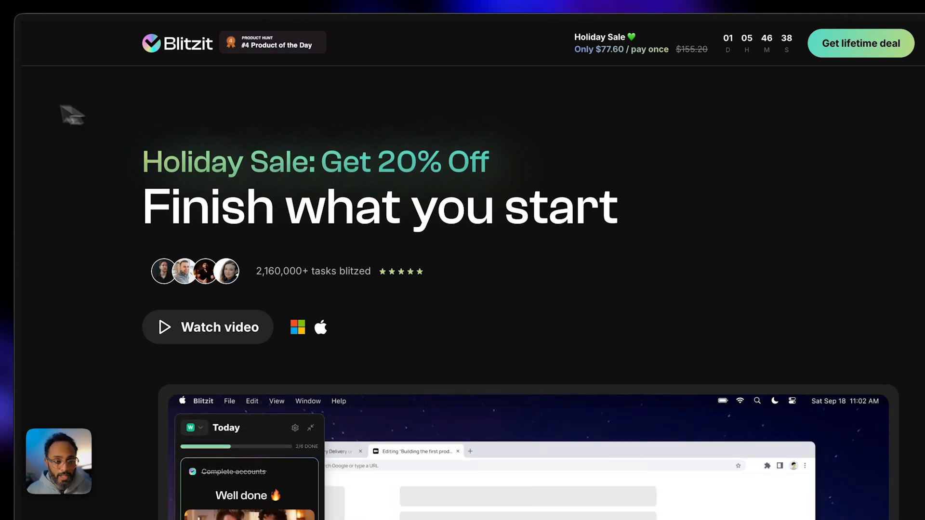
- Paste '?name=' back onto the URL with a sample first name and reload the page
left_click(63, 69)
left_click(255, 66)
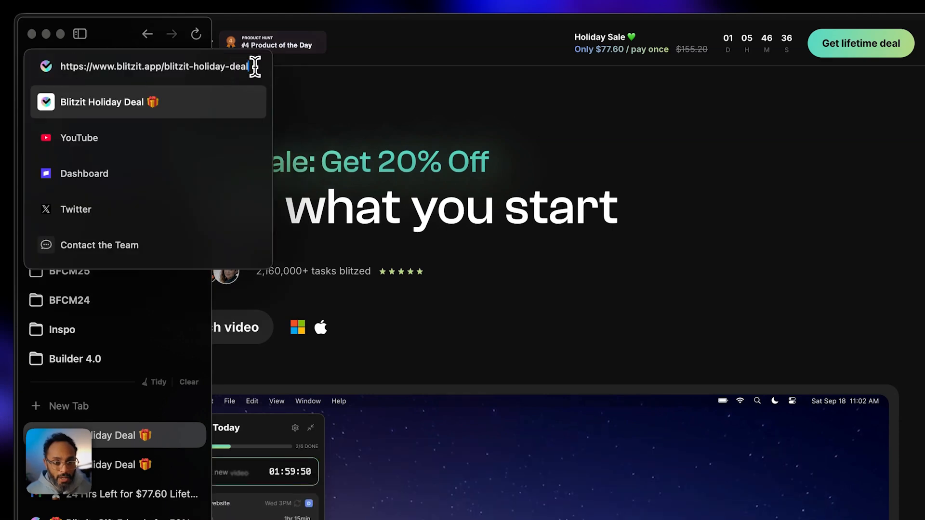
key("super+v")
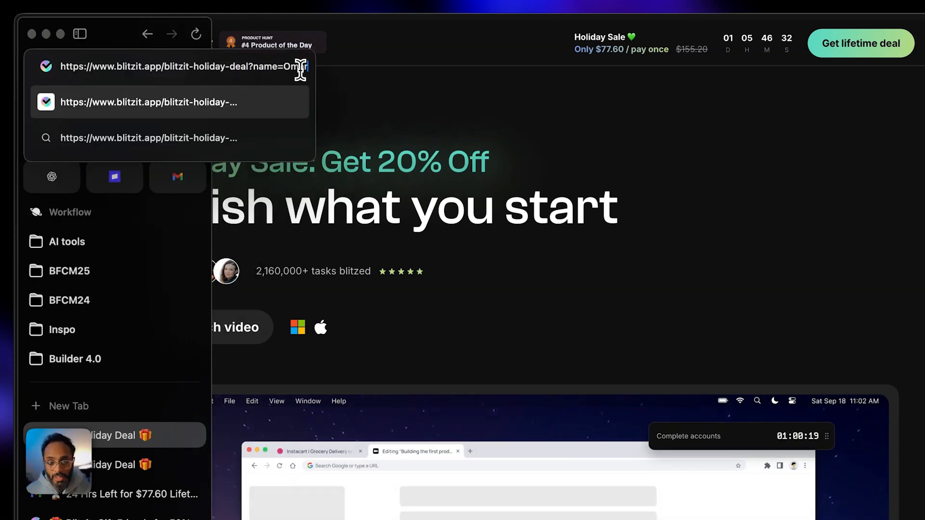
type("Mike")
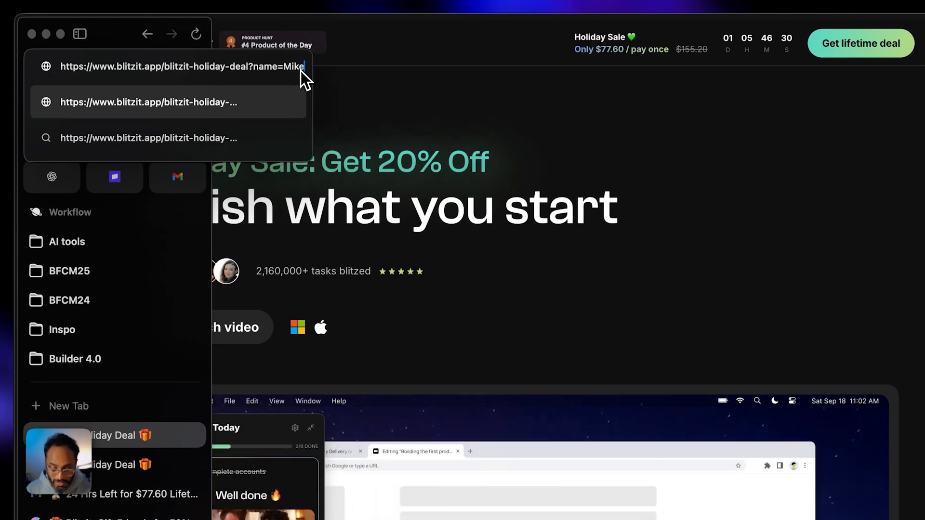
key("Return")
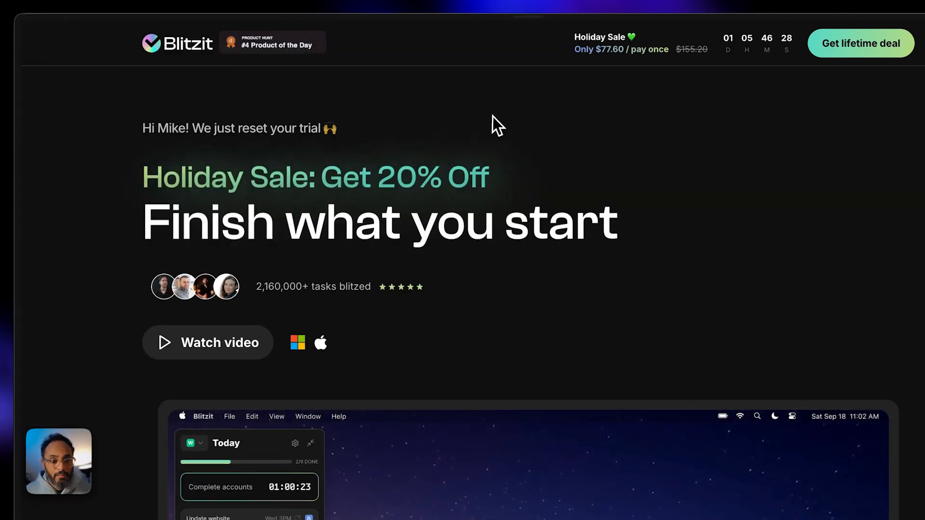
- Replace the name value in the URL with a different first name and reload
mouse_move(31, 166)
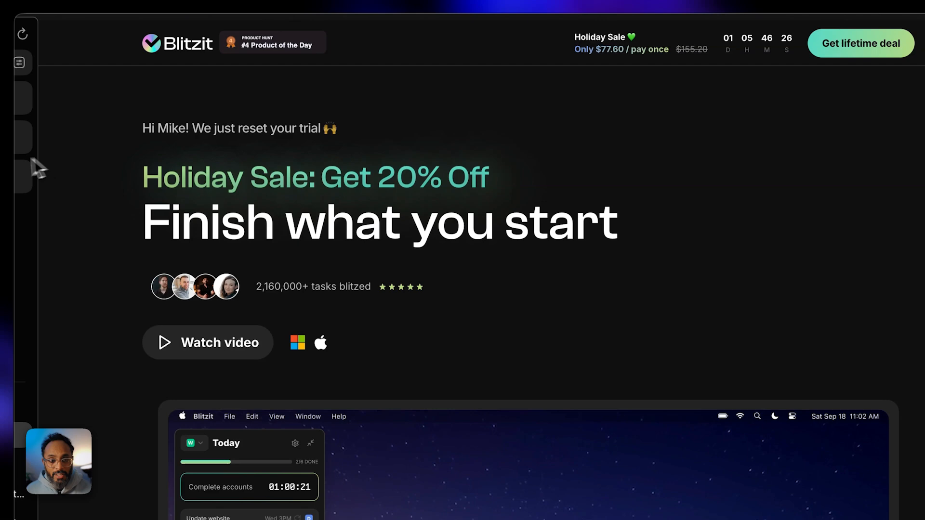
left_click(65, 65)
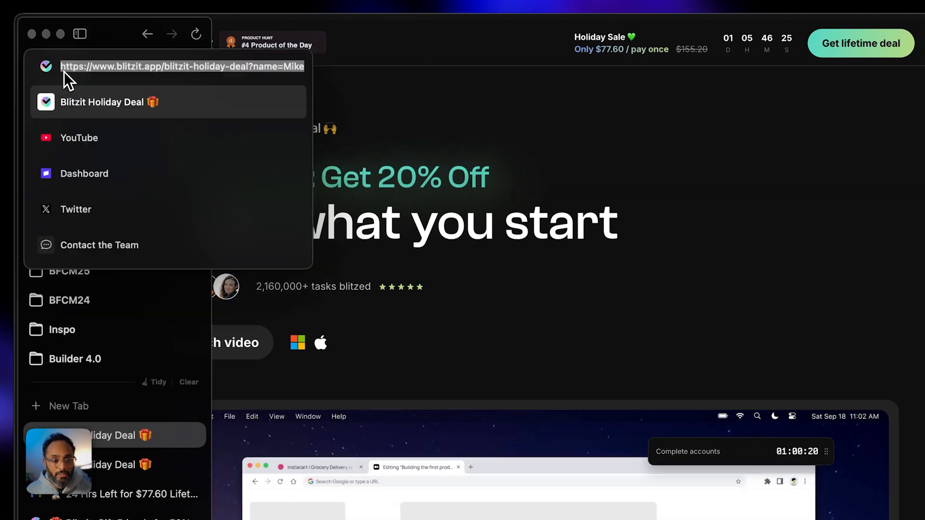
double_click(299, 66)
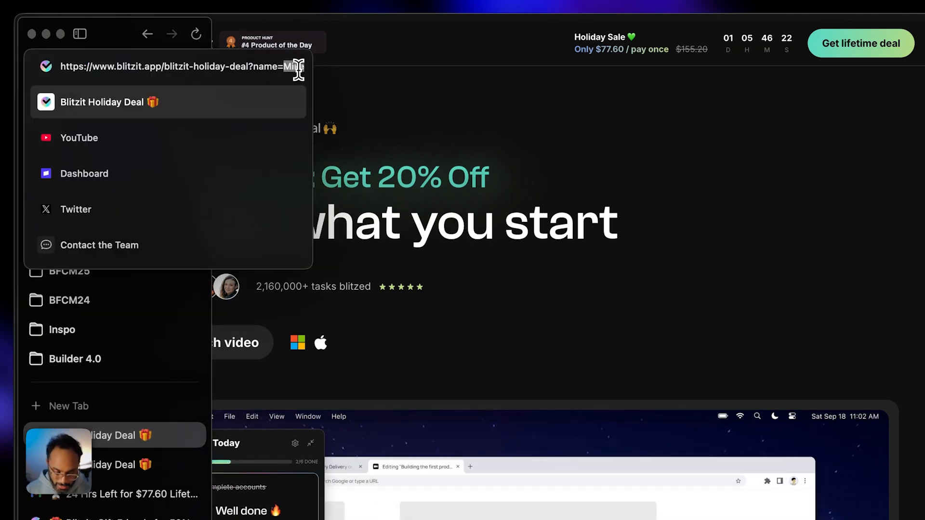
type("Jan")
key("Return")
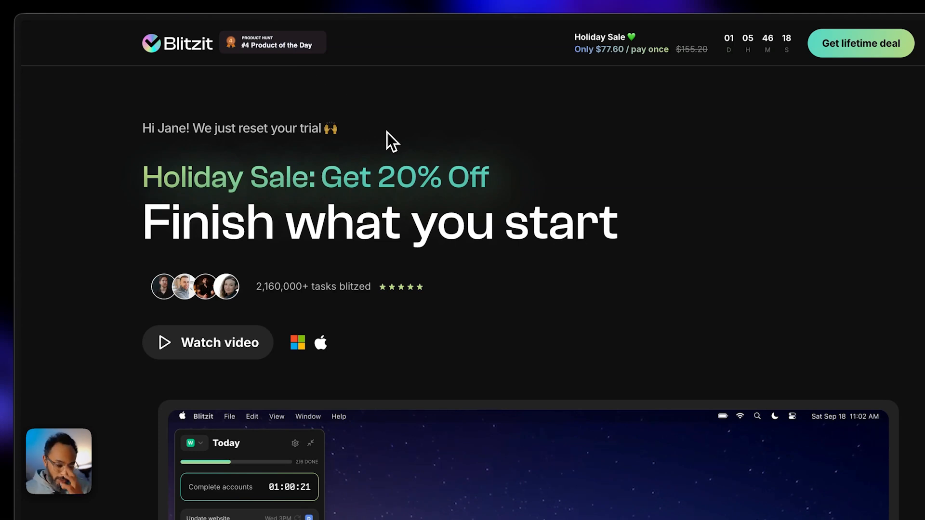
- Check the URL, then highlight the new name shown in the page greeting
mouse_move(7, 97)
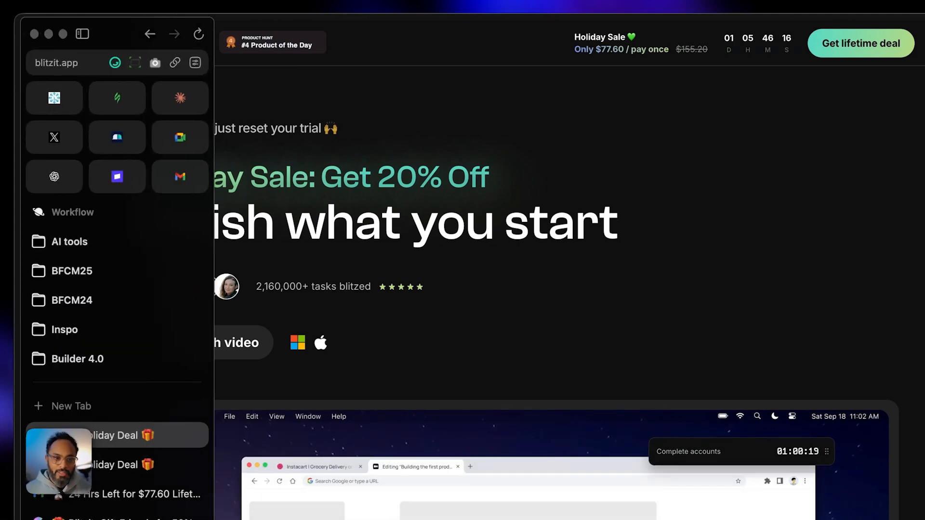
left_click(55, 68)
left_click(528, 267)
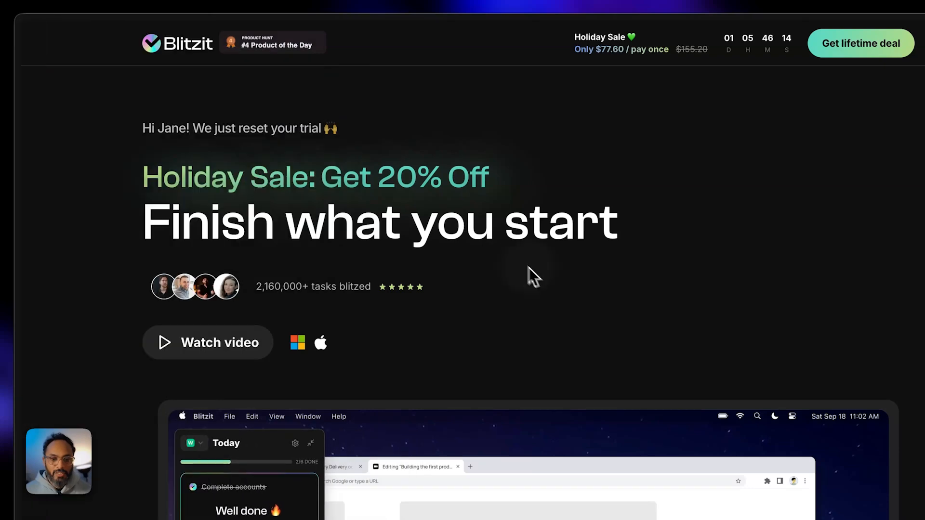
left_click_drag(155, 128, 210, 126)
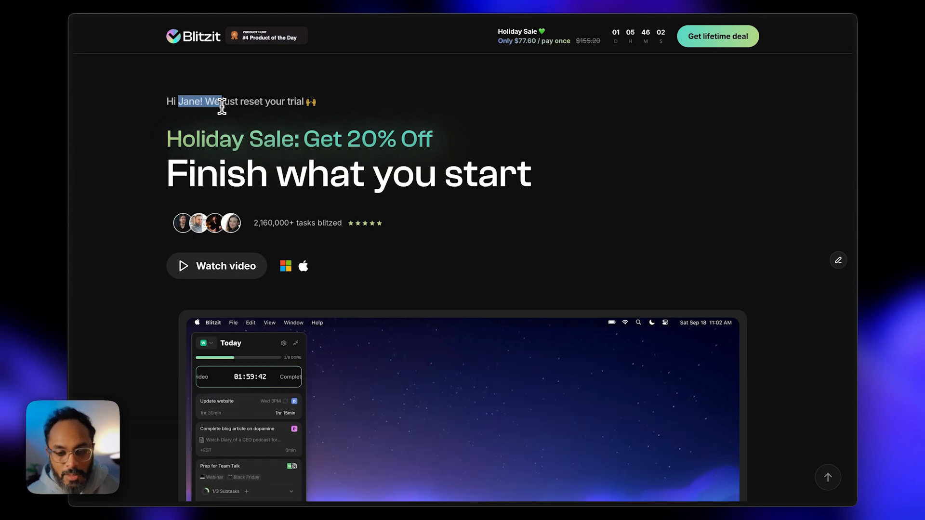
mouse_move(64, 208)
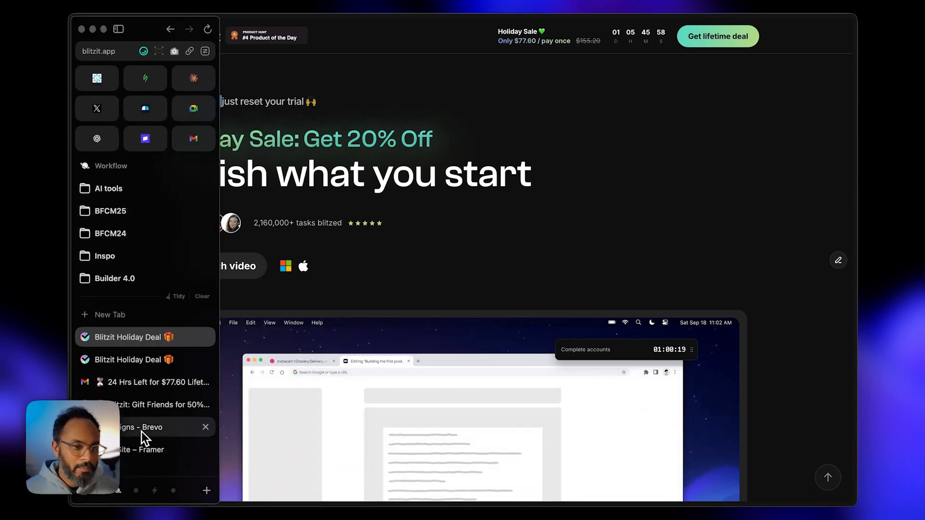
- Open the BOGO Email 6 - Last Day draft in Brevo's design editor
left_click(141, 425)
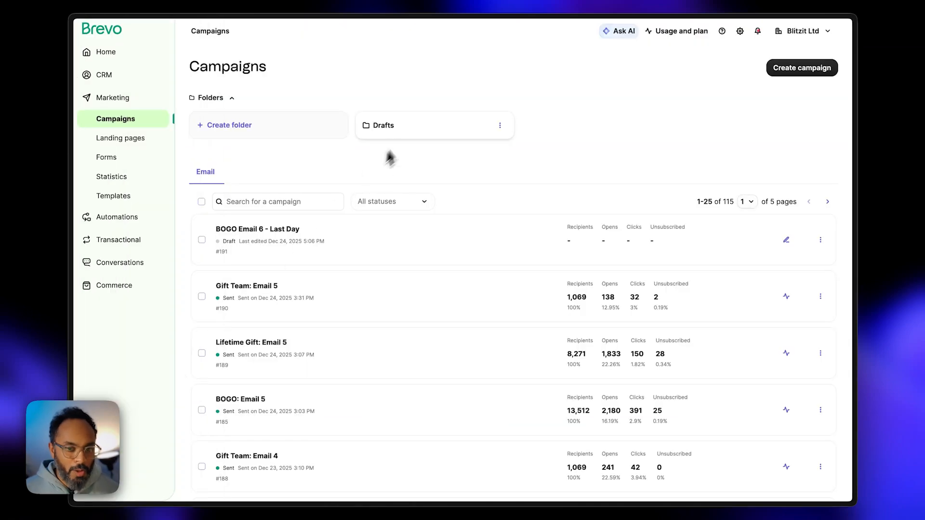
left_click(265, 293)
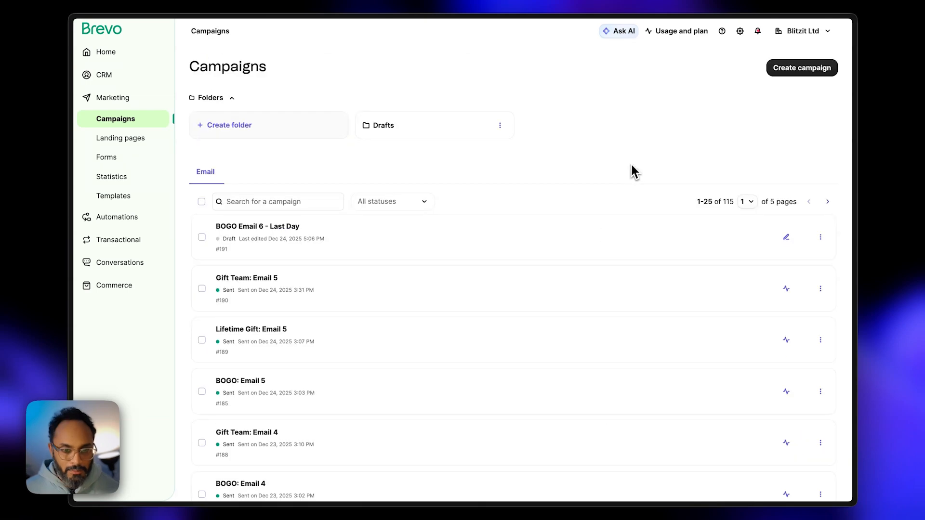
left_click(283, 239)
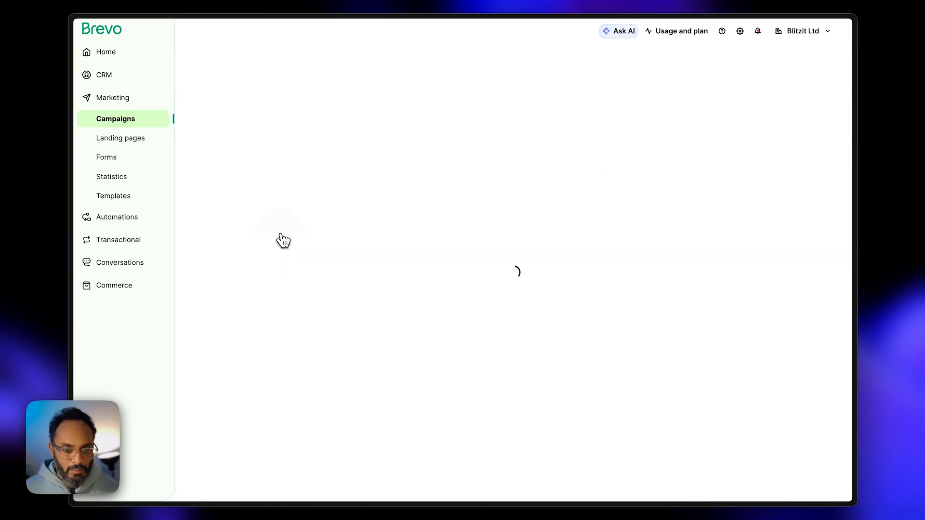
left_click(659, 282)
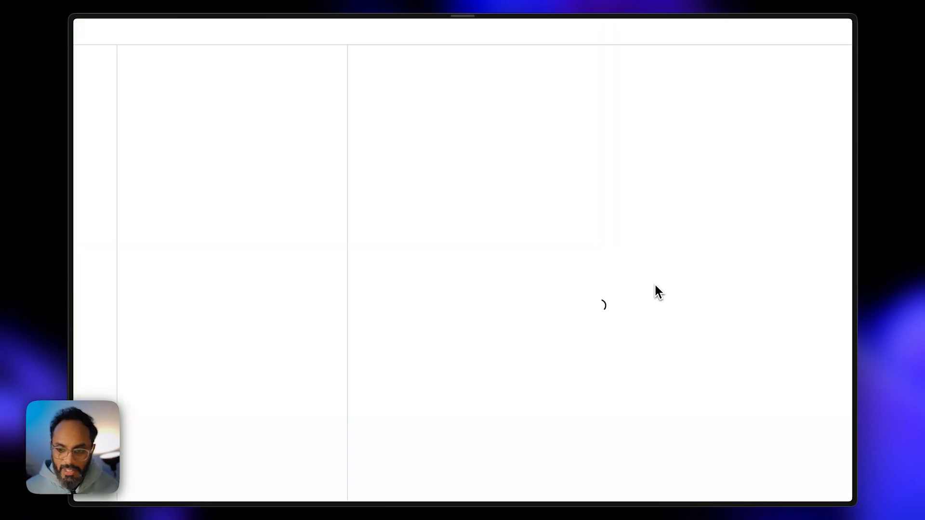
scroll(625, 273, "down", 10)
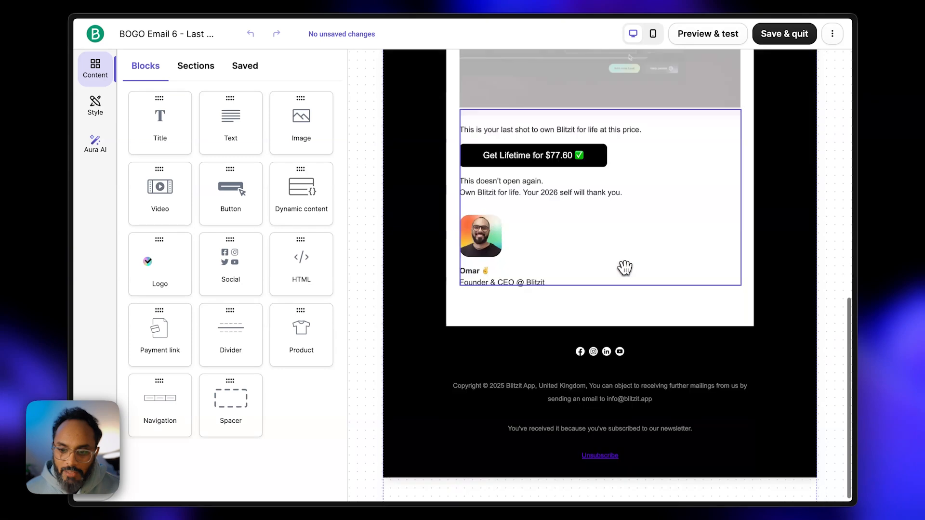
- Select the Get Lifetime button and edit its link to end in 'blitzit-black-friday?name='
left_click(544, 161)
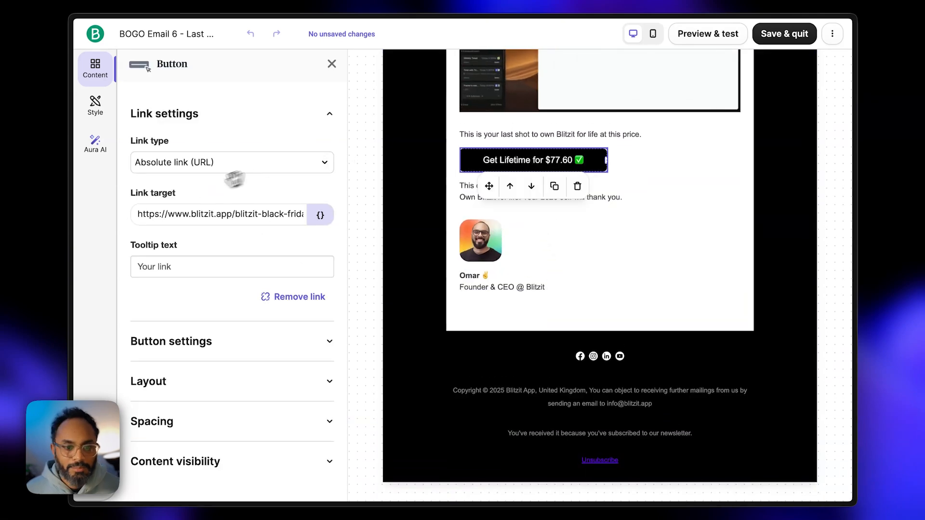
left_click(200, 214)
left_click_drag(176, 216, 309, 222)
left_click(216, 220)
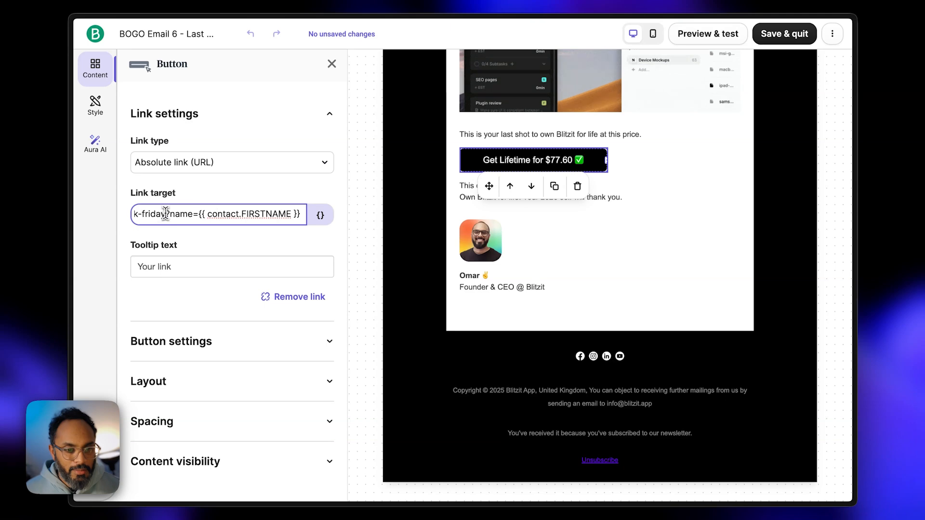
left_click_drag(194, 214, 202, 214)
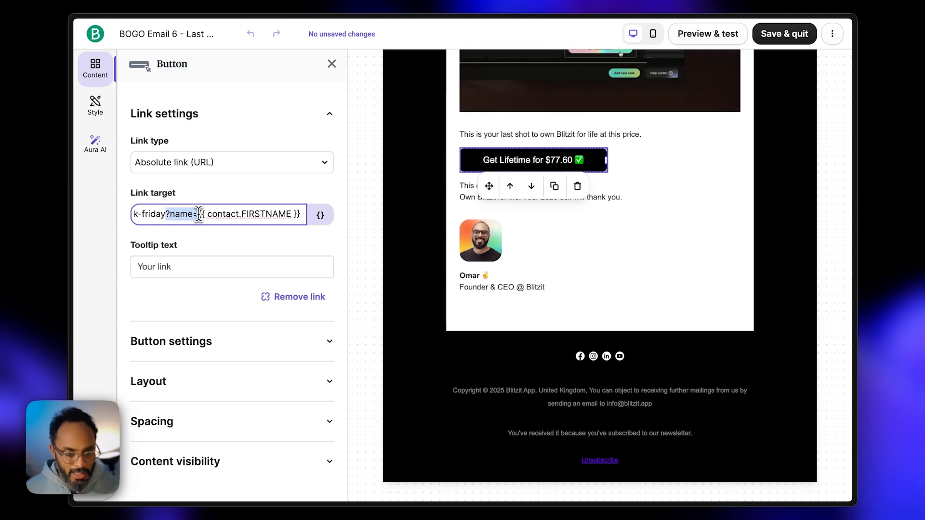
key("super+x")
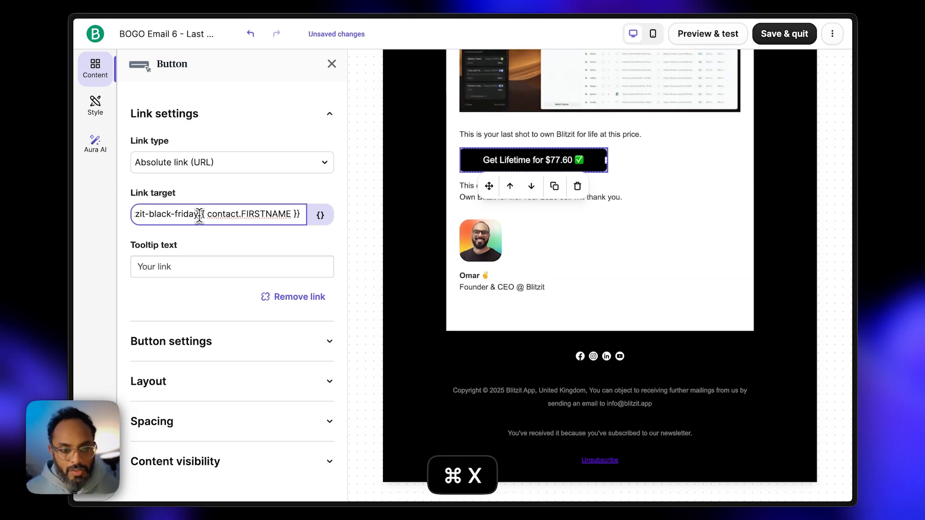
key("Delete")
key("super+v")
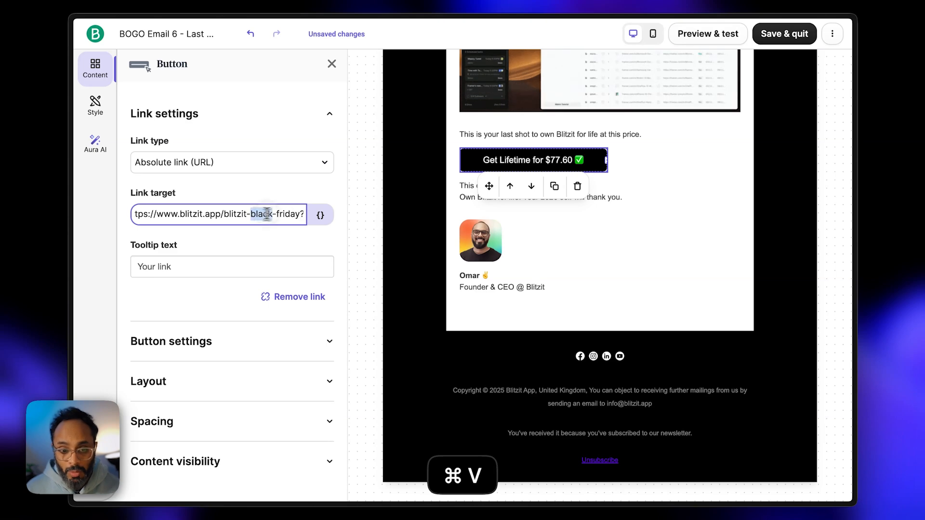
left_click_drag(267, 214, 312, 217)
left_click(297, 215)
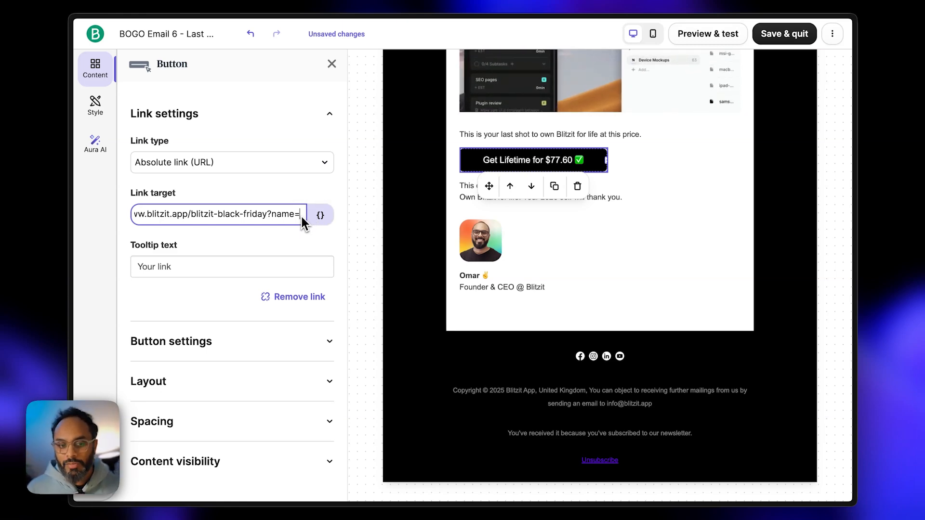
- Insert the contact FIRSTNAME variable at the link's end, found by searching 'name'
left_click(322, 216)
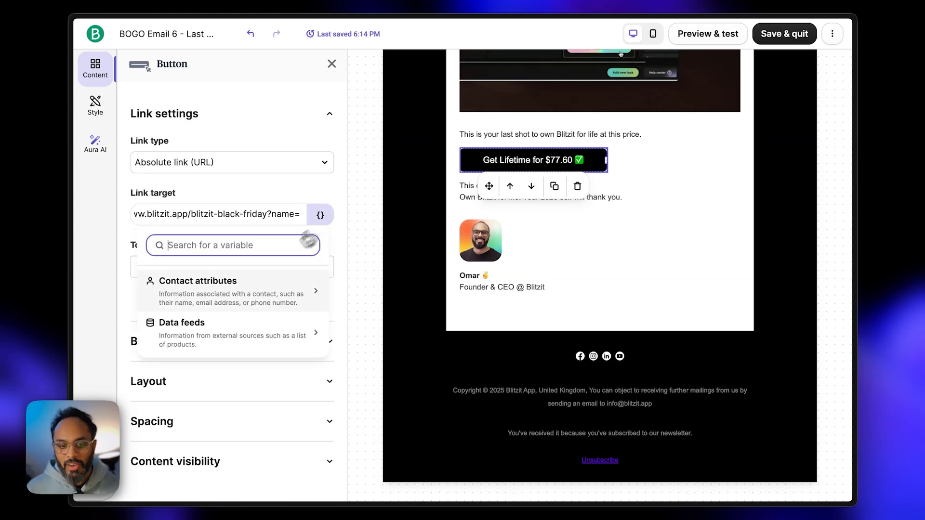
left_click(242, 290)
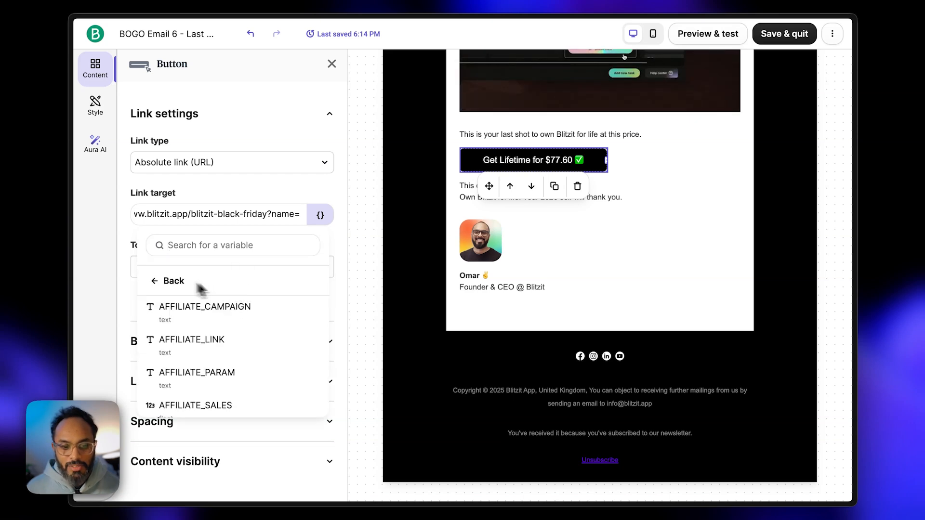
left_click(169, 282)
left_click(211, 250)
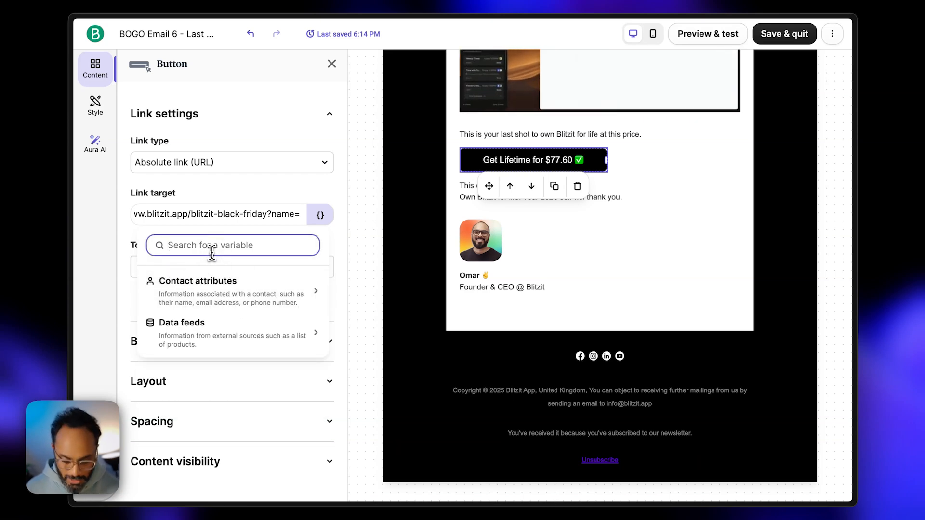
type("name")
left_click(215, 280)
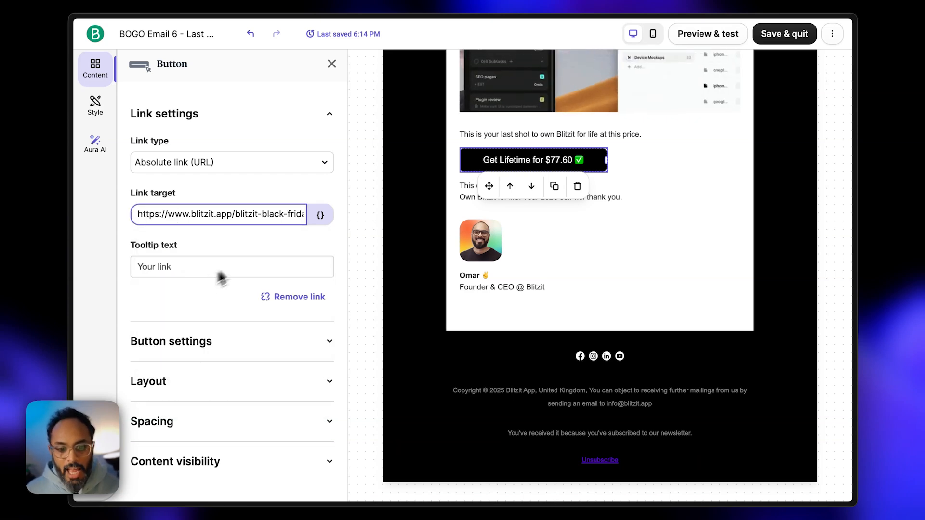
- Verify the link now ends with ?name={{ contact.FIRSTNAME }}
left_click_drag(279, 214, 316, 213)
left_click(212, 214)
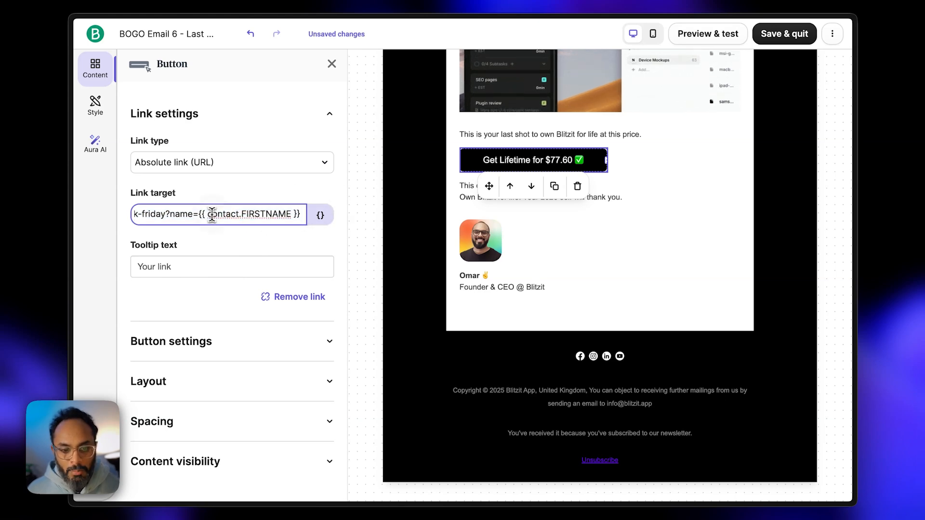
left_click_drag(198, 214, 297, 216)
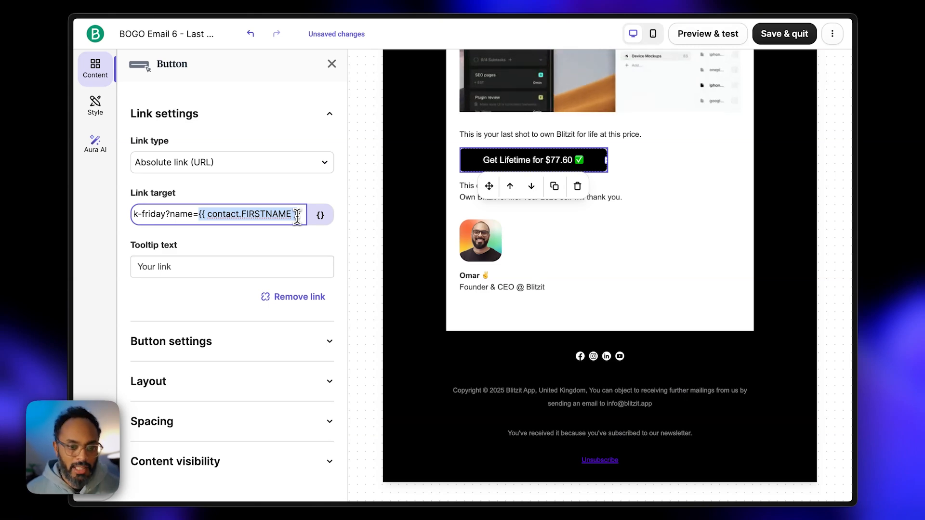
mouse_move(78, 203)
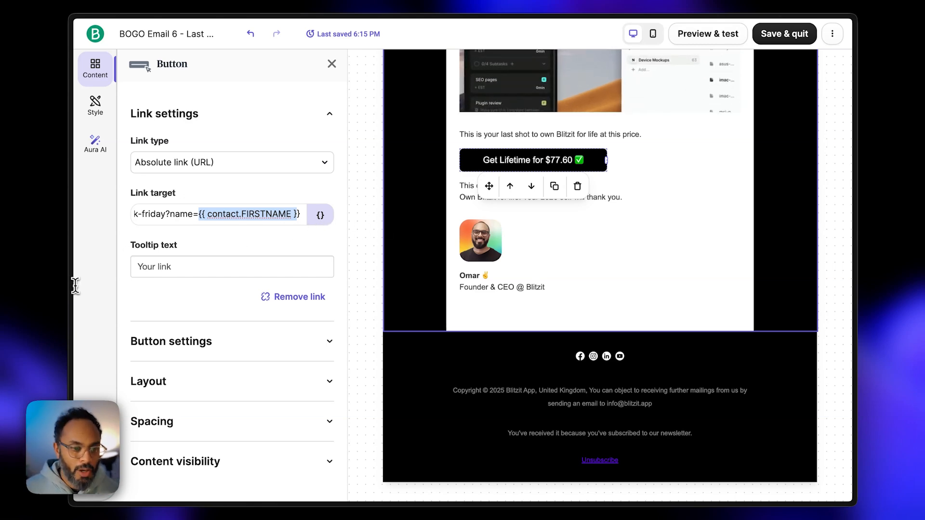
left_click(83, 299)
- In the Blitzit Site project, select the hero section and scroll to its PersonalizedText properties
mouse_move(72, 303)
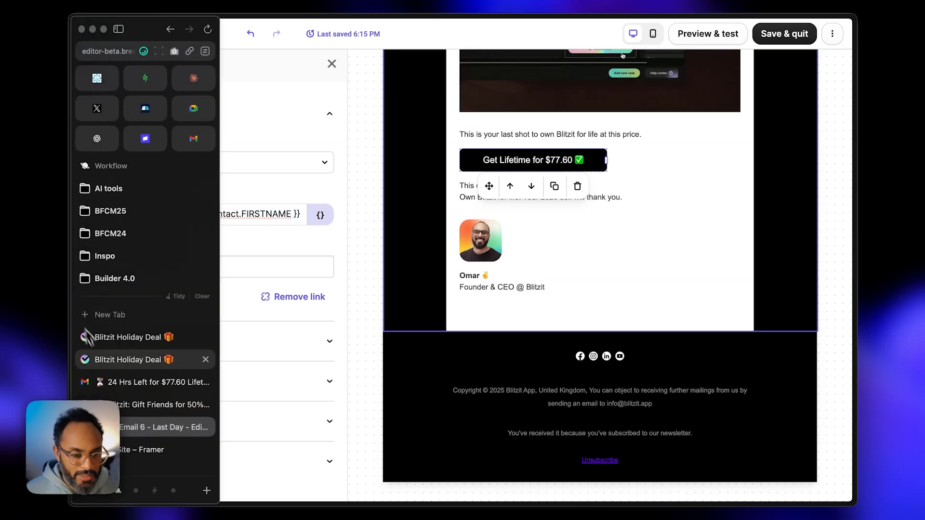
left_click(139, 450)
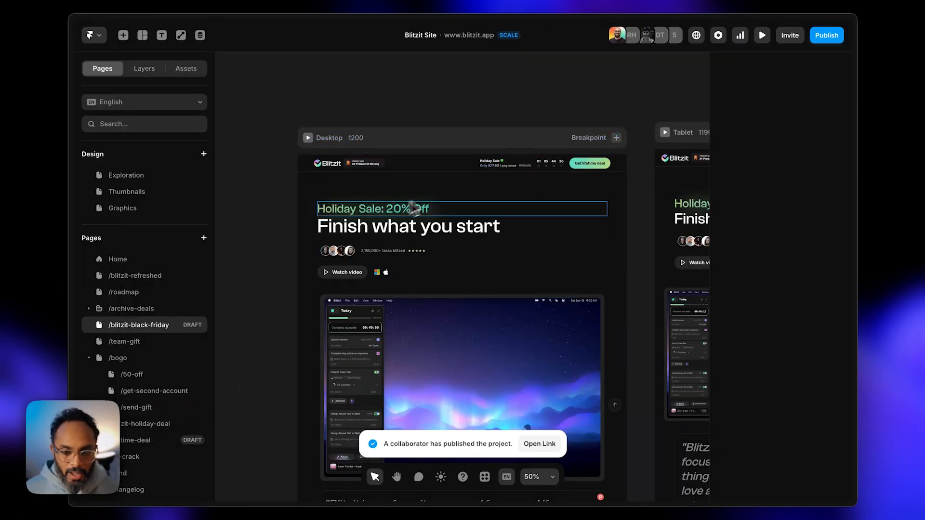
left_click(348, 196)
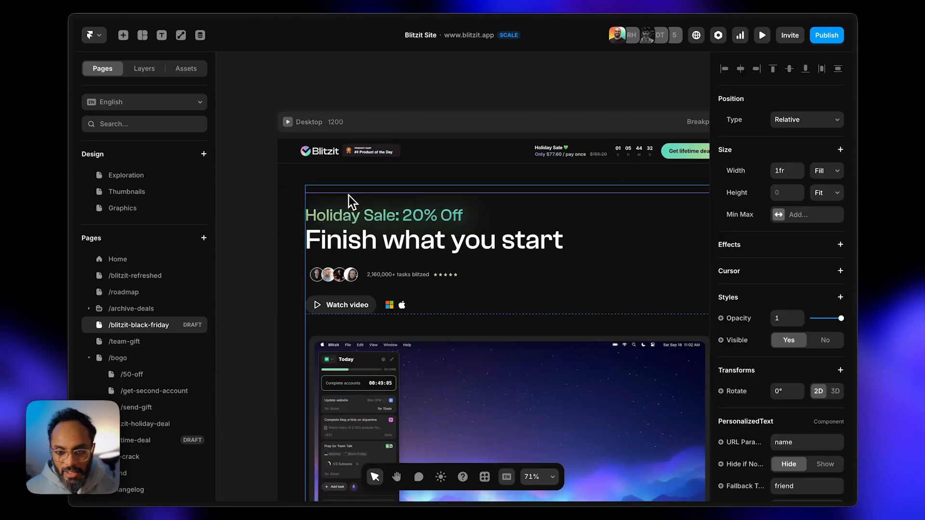
scroll(584, 211, "up", 1)
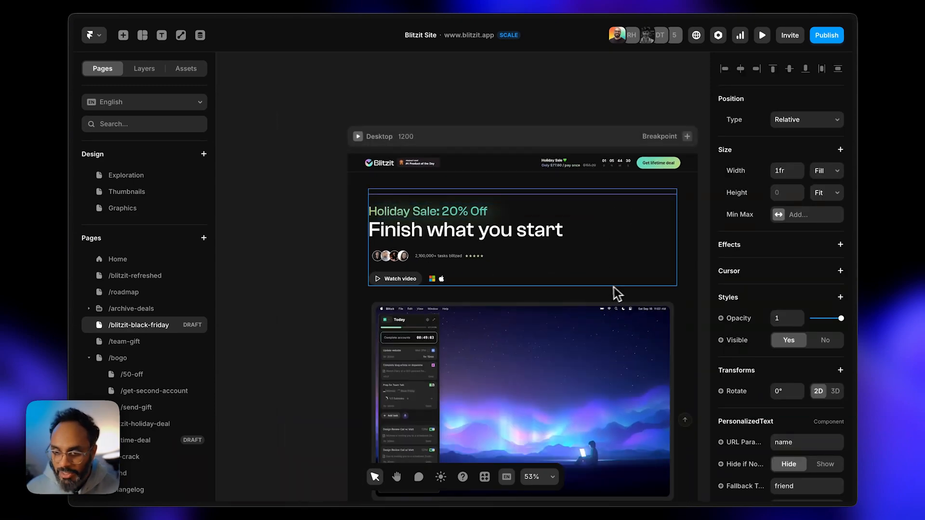
scroll(617, 289, "right", 3)
scroll(811, 266, "down", 2)
scroll(815, 260, "down", 3)
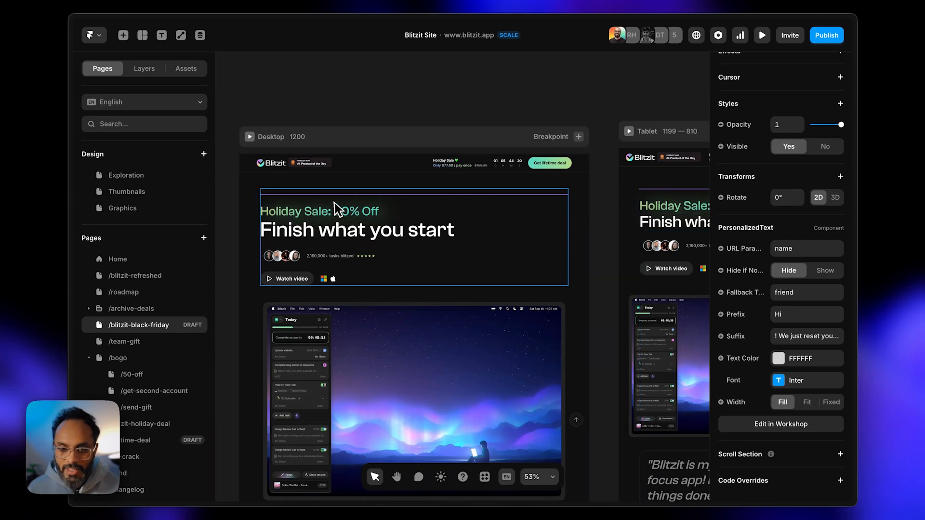
scroll(782, 188, "up", 5)
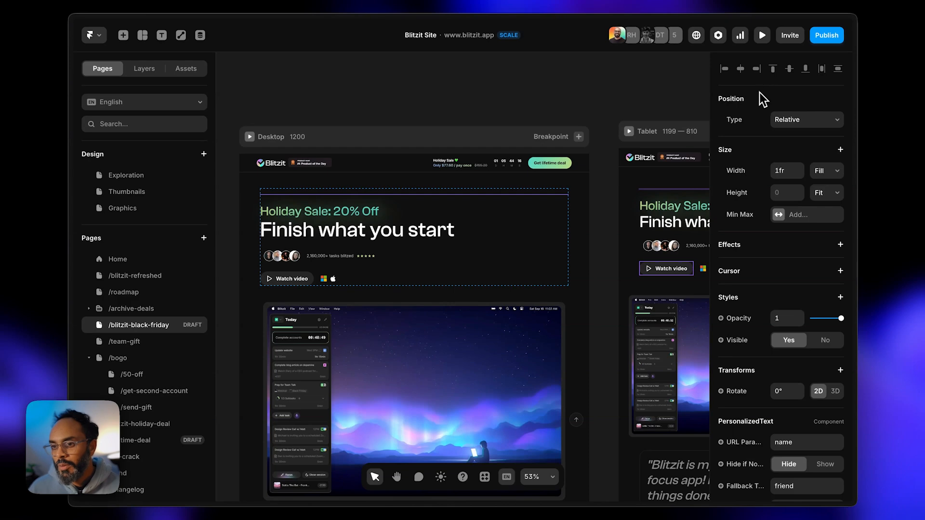
scroll(766, 164, "down", 6)
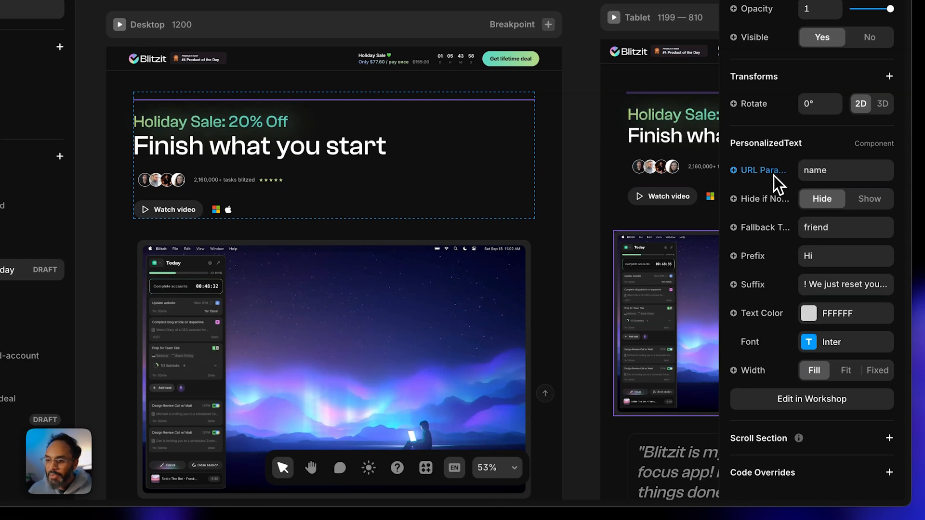
left_click(833, 173)
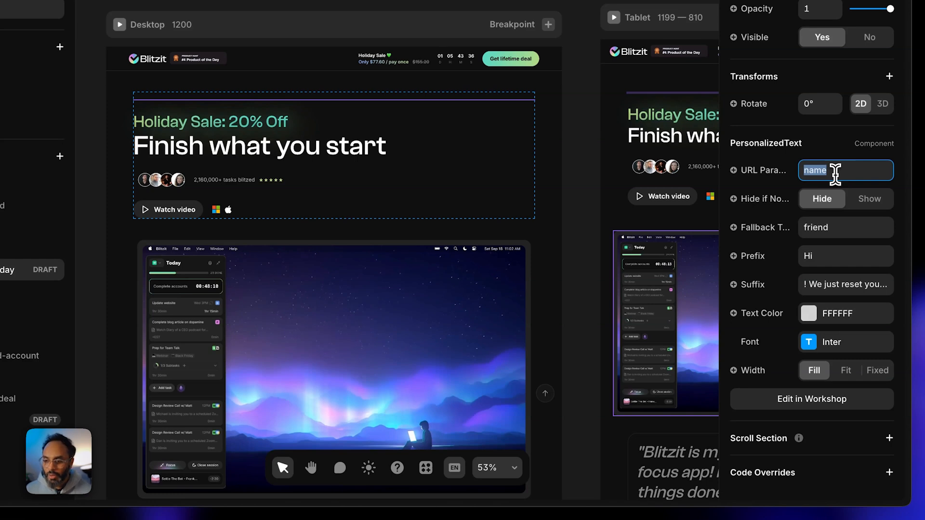
left_click(835, 171)
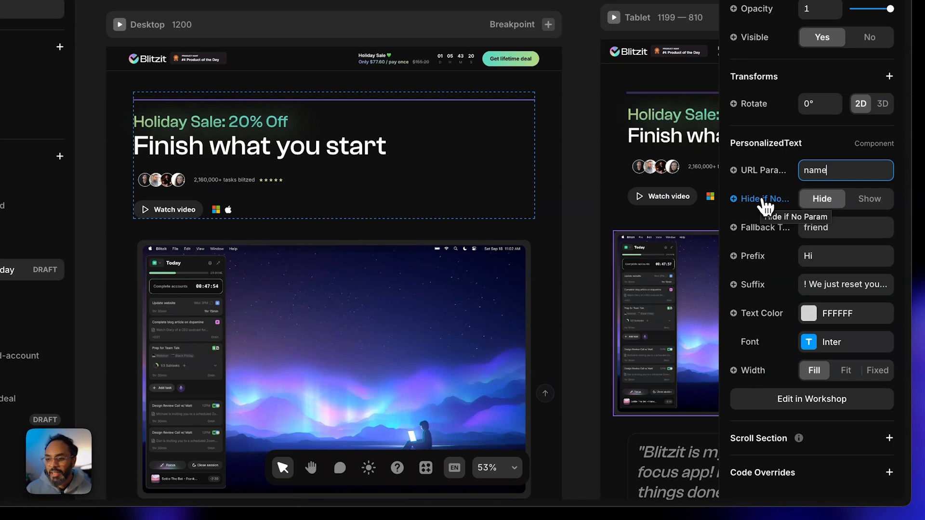
left_click(869, 203)
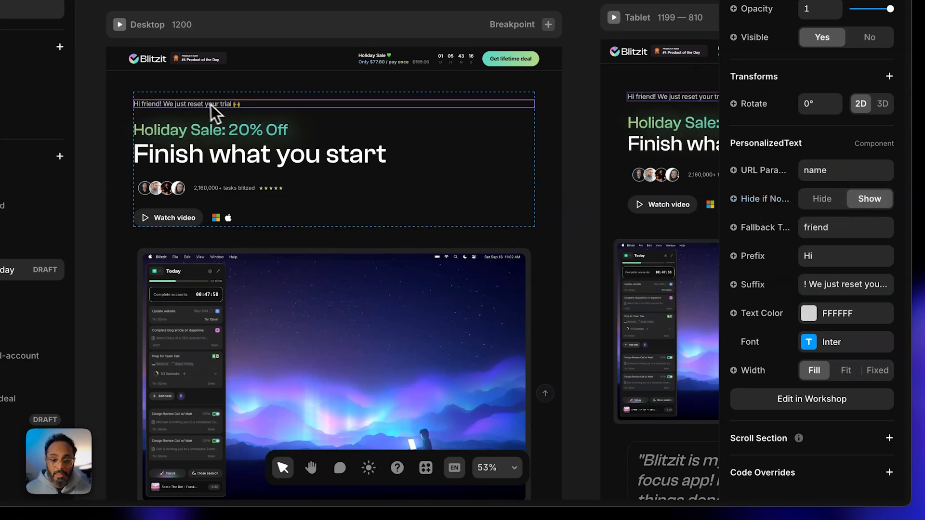
scroll(154, 85, "up", 3)
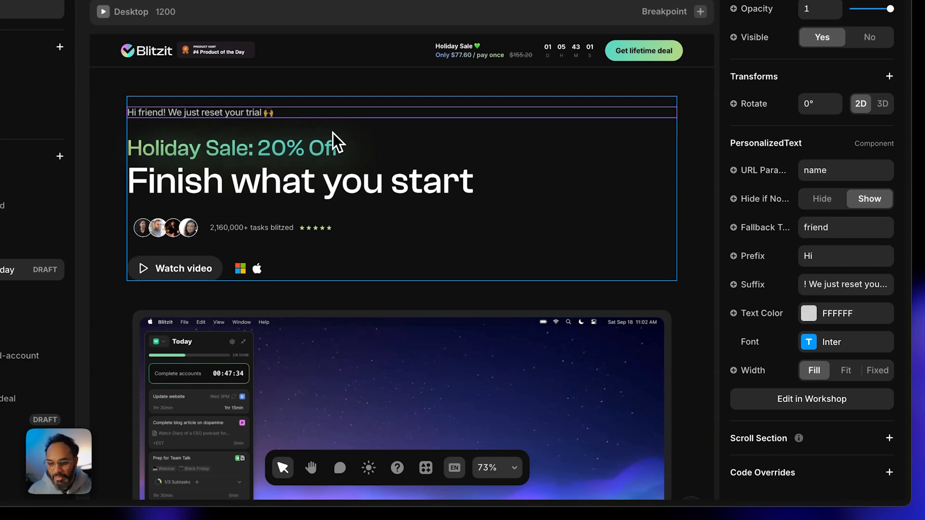
- Inspect the Fallback text 'friend' and the Prefix 'Hi' in the PersonalizedText properties
left_click(820, 228)
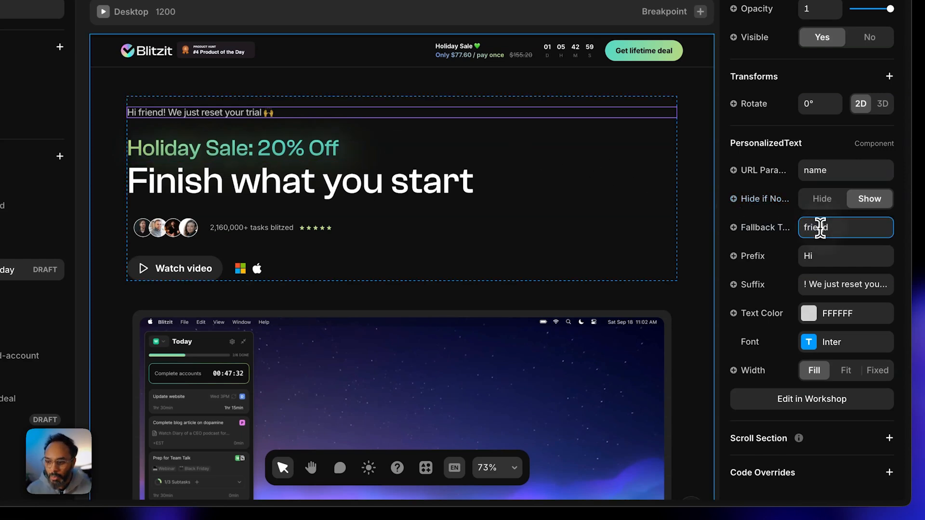
left_click(824, 256)
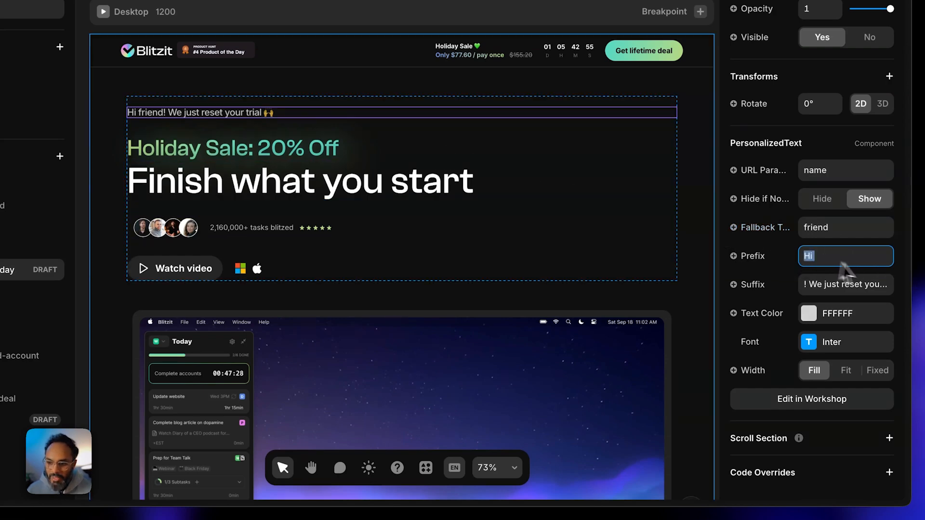
scroll(180, 114, "up", 3)
left_click(870, 235)
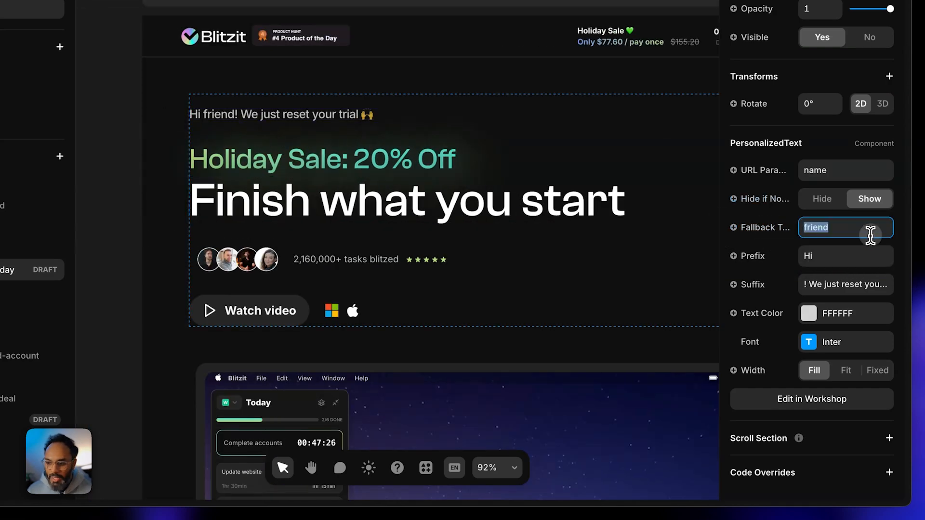
left_click(839, 232)
scroll(243, 105, "up", 1)
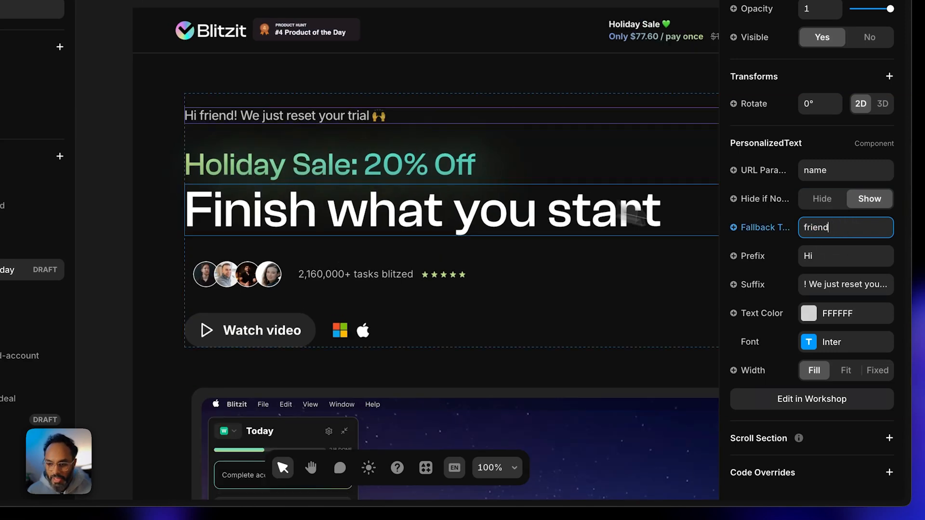
double_click(847, 226)
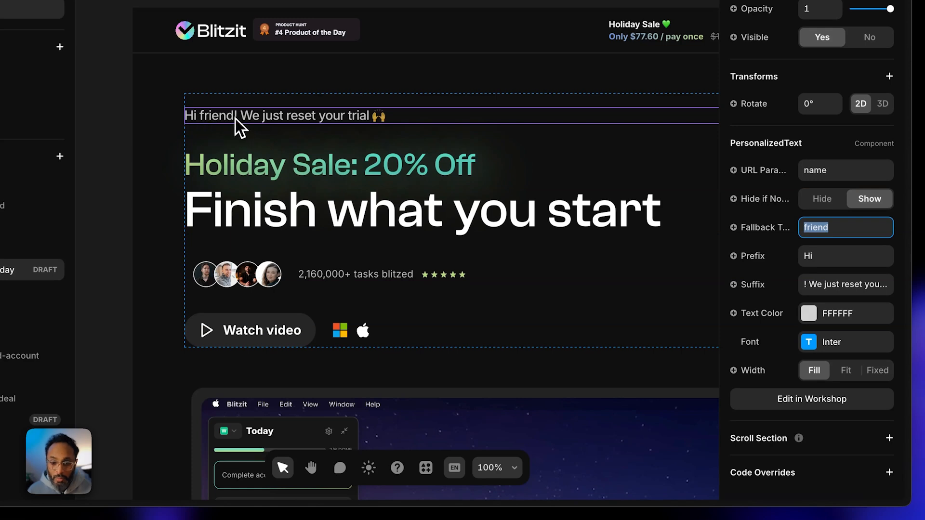
- Replace the Prefix 'Hi' with 'Hello'
double_click(808, 256)
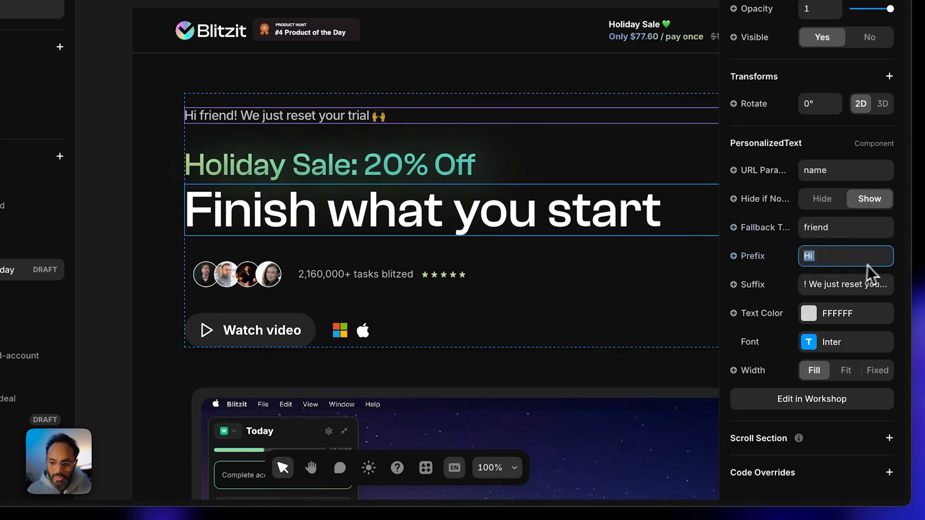
type("Hello")
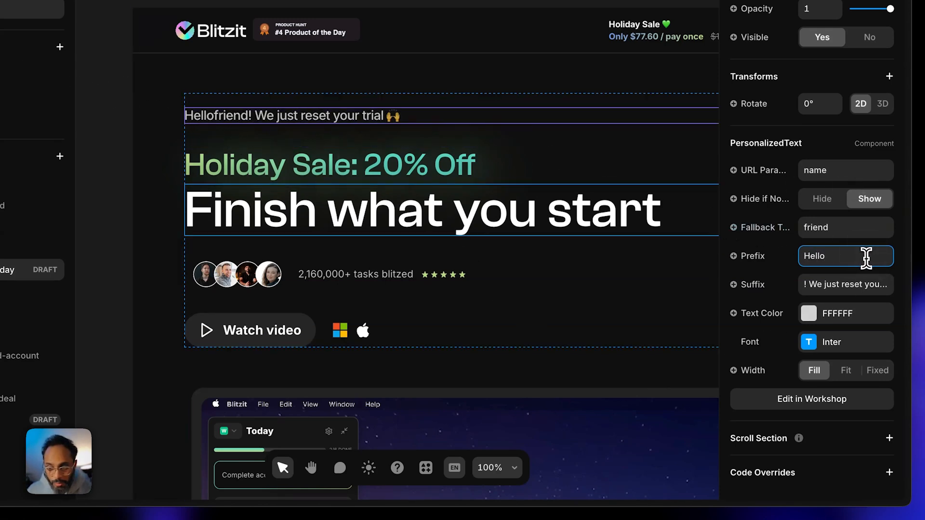
type(" b")
key("BackSpace")
key("BackSpace")
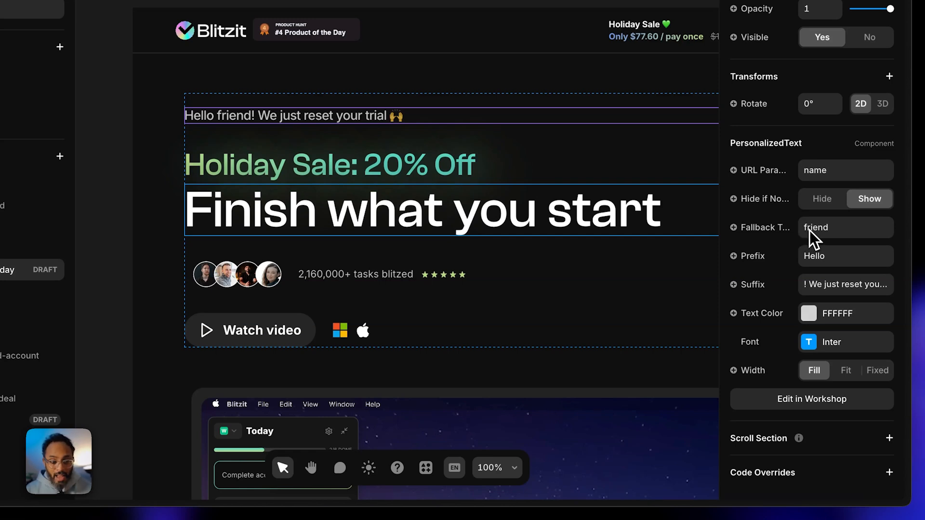
left_click(830, 256)
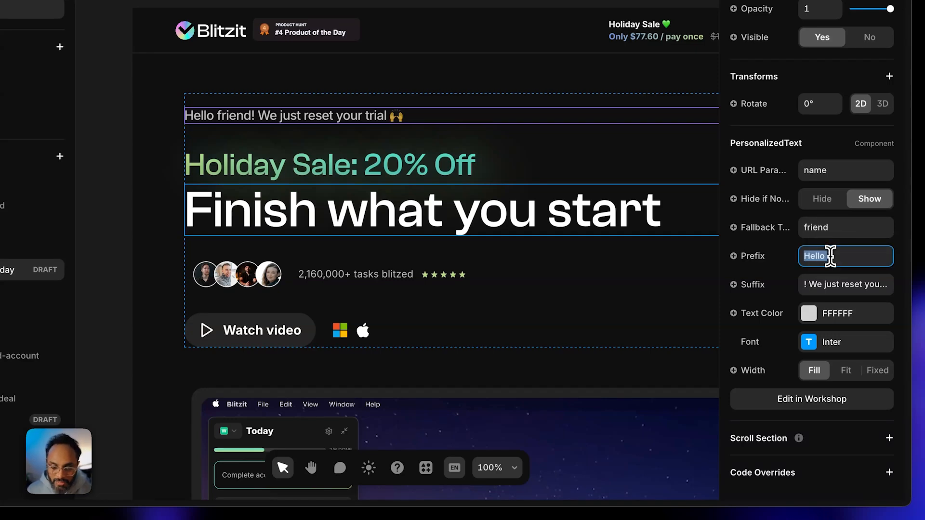
left_click(830, 257)
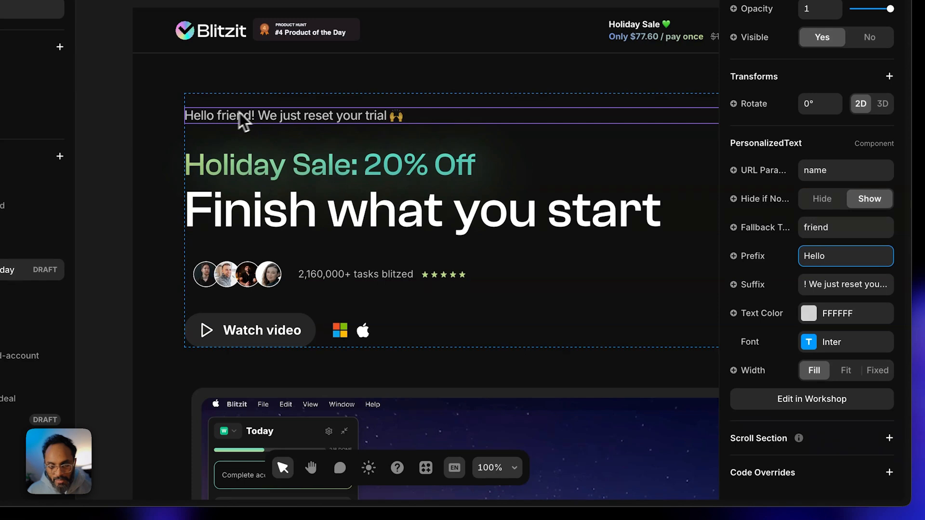
- Edit the Suffix field, deleting a character before the exclamation mark, and select the whole suffix
left_click(821, 284)
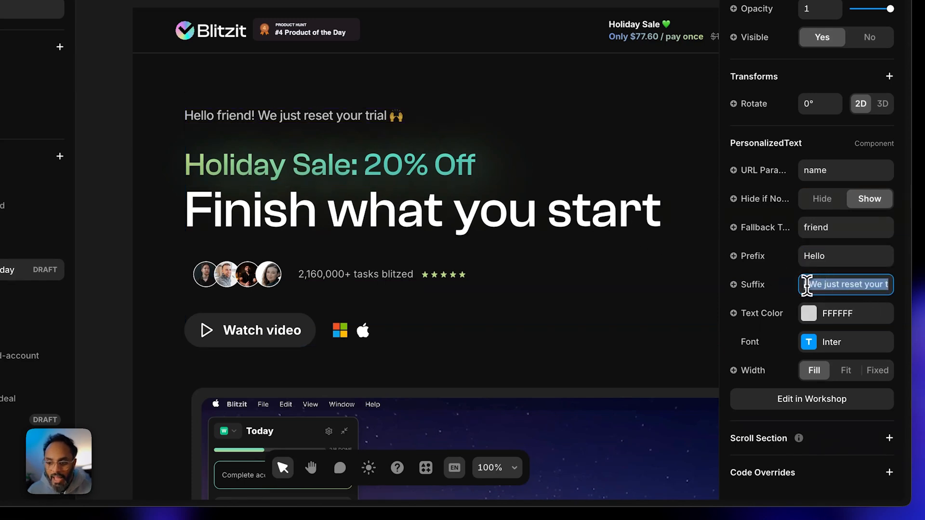
left_click(805, 285)
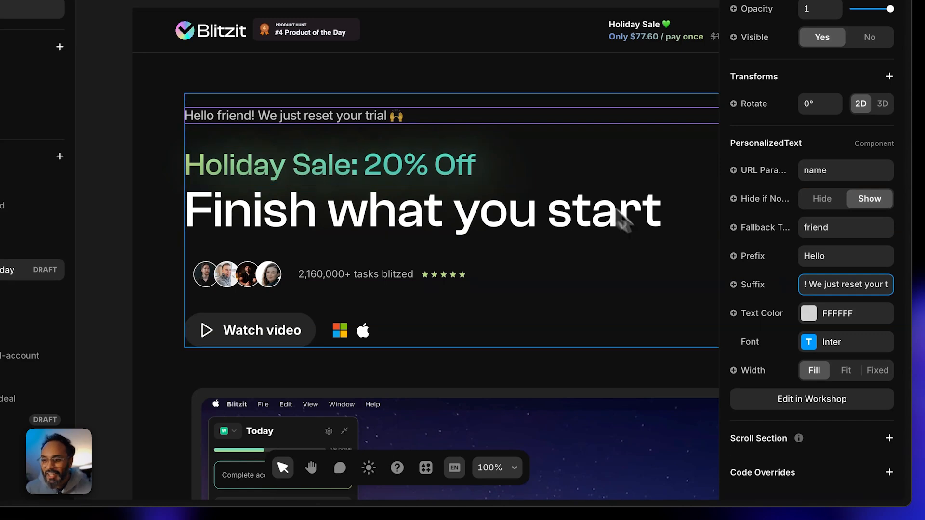
key("BackSpace")
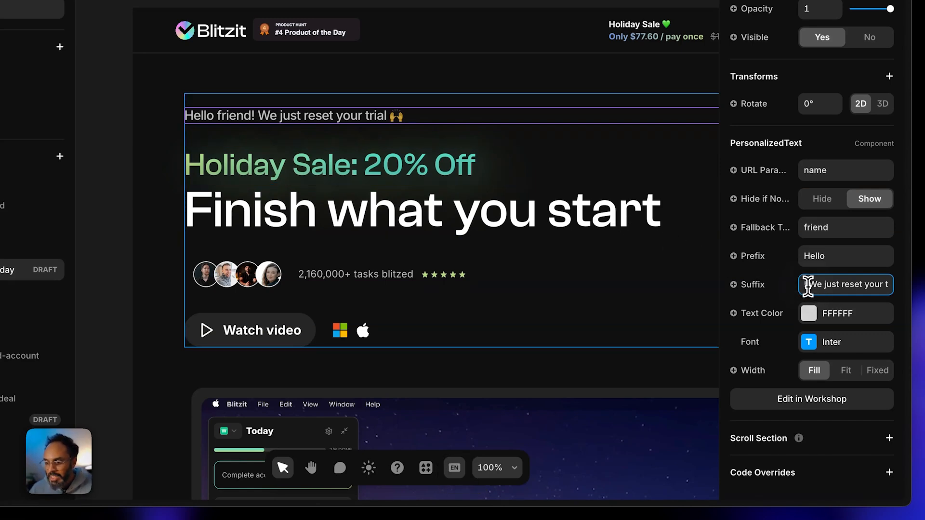
left_click_drag(806, 285, 914, 290)
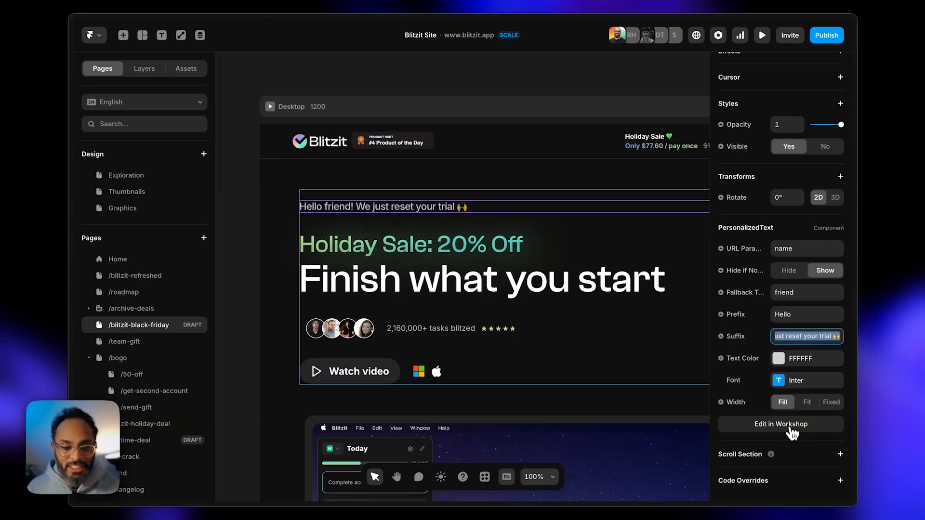
- Open PersonalizedText in Workshop, move the chat aside, and scroll through its request history
left_click(791, 430)
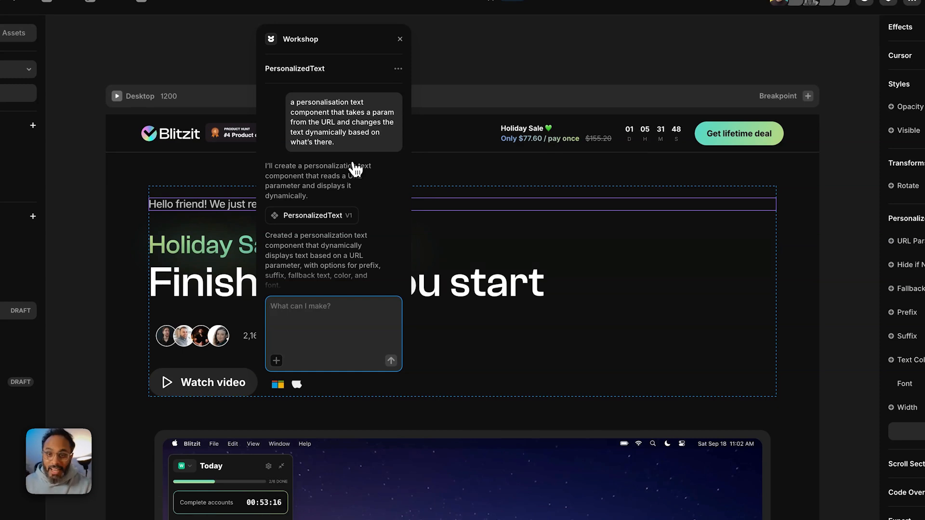
left_click_drag(347, 44, 543, 65)
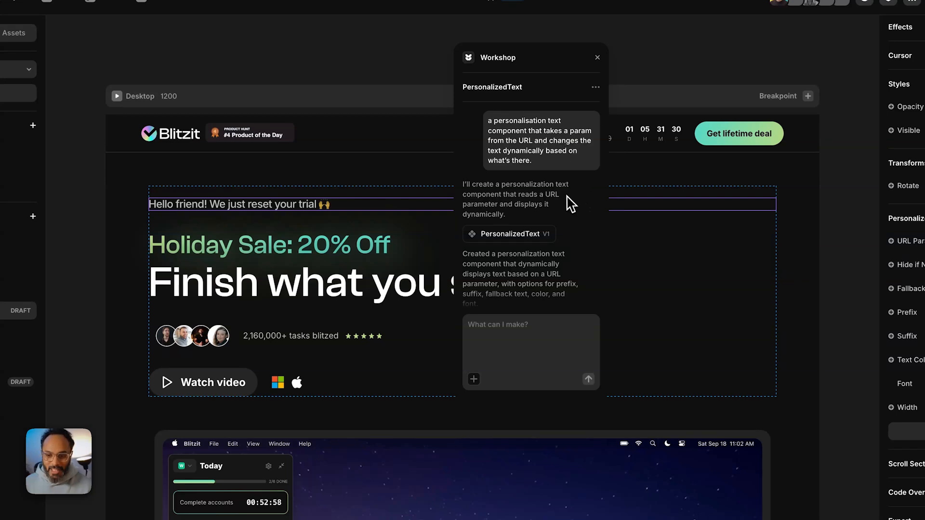
scroll(568, 196, "down", 3)
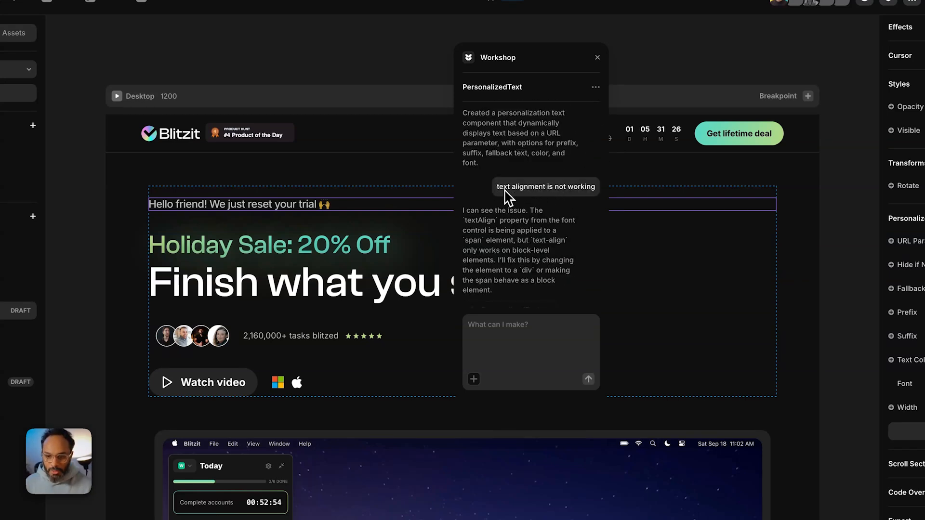
scroll(533, 217, "down", 5)
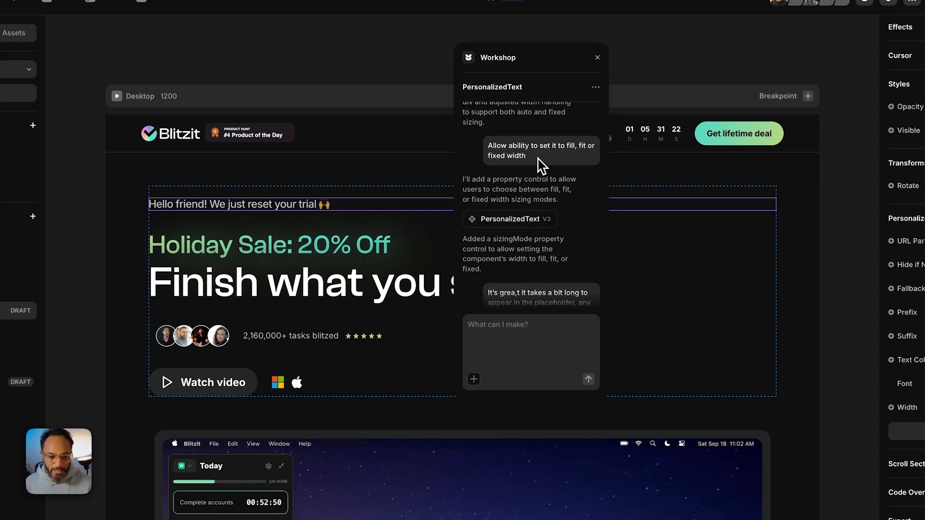
scroll(547, 174, "down", 3)
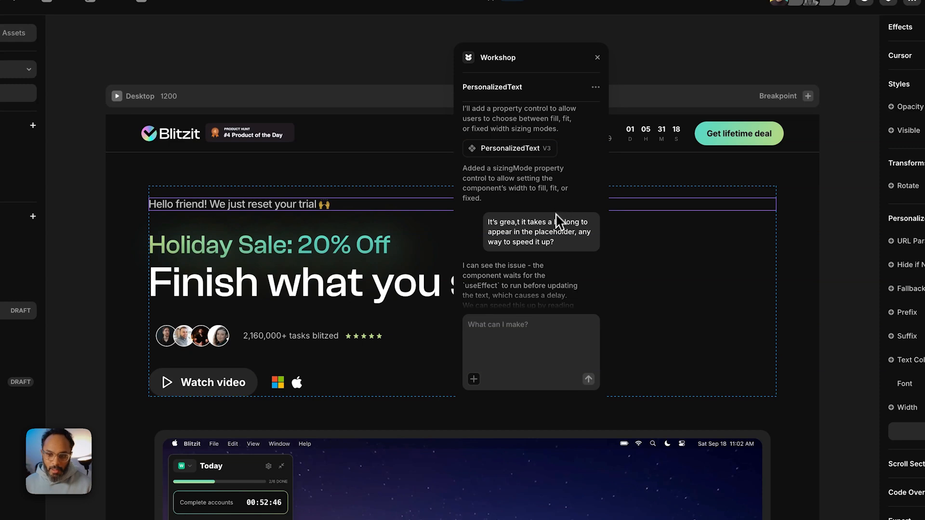
scroll(554, 224, "down", 1)
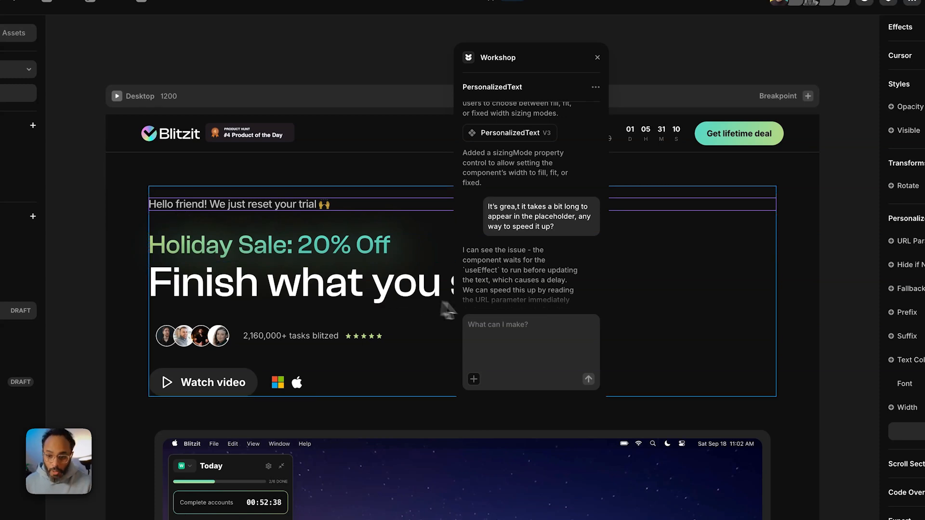
scroll(517, 248, "down", 5)
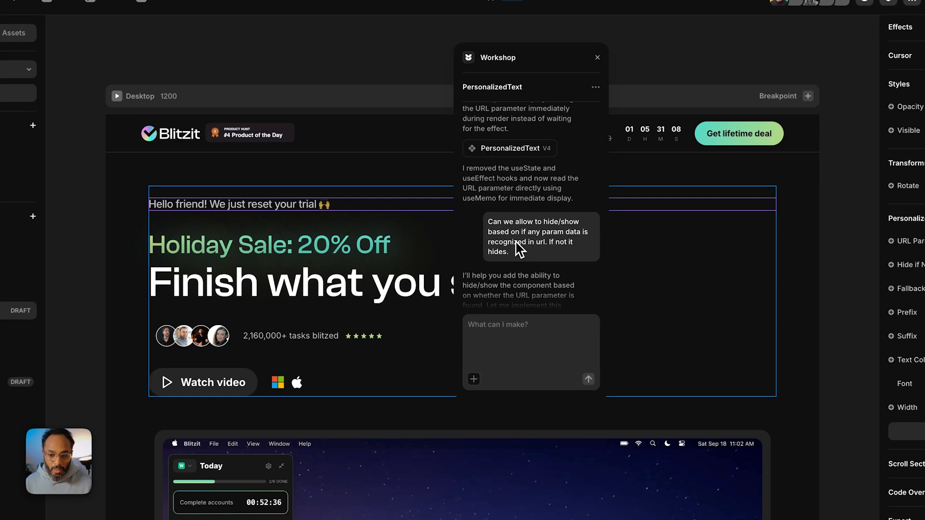
scroll(519, 245, "up", 4)
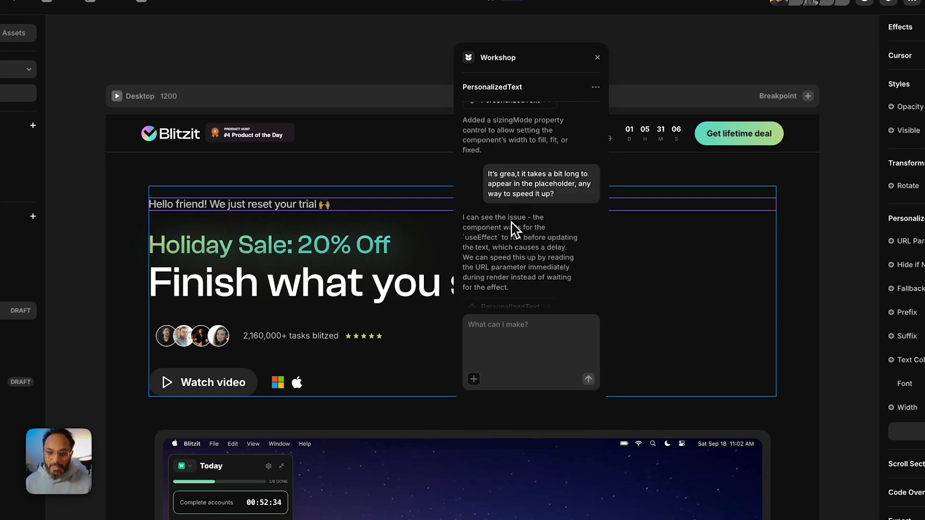
scroll(515, 229, "down", 3)
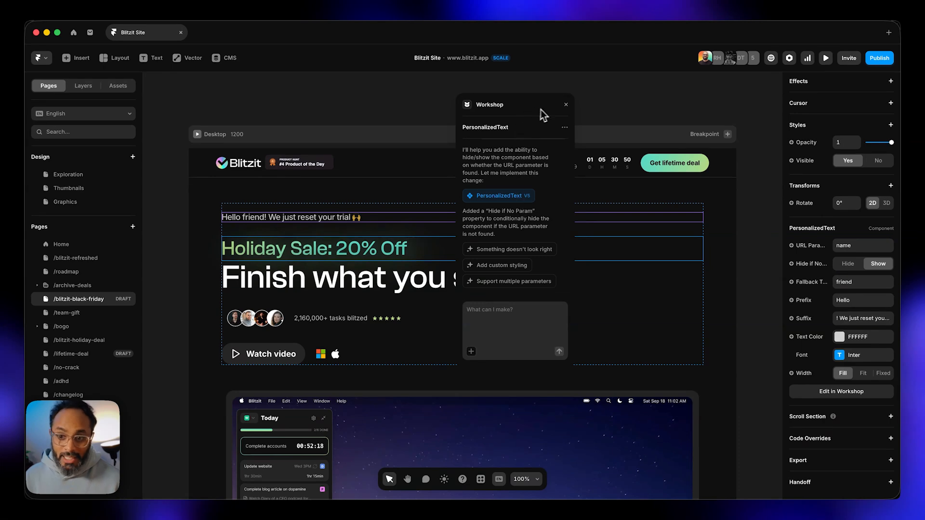
- Close the Workshop panel to reveal the full hero with its 'Hello friend!' greeting
left_click(566, 105)
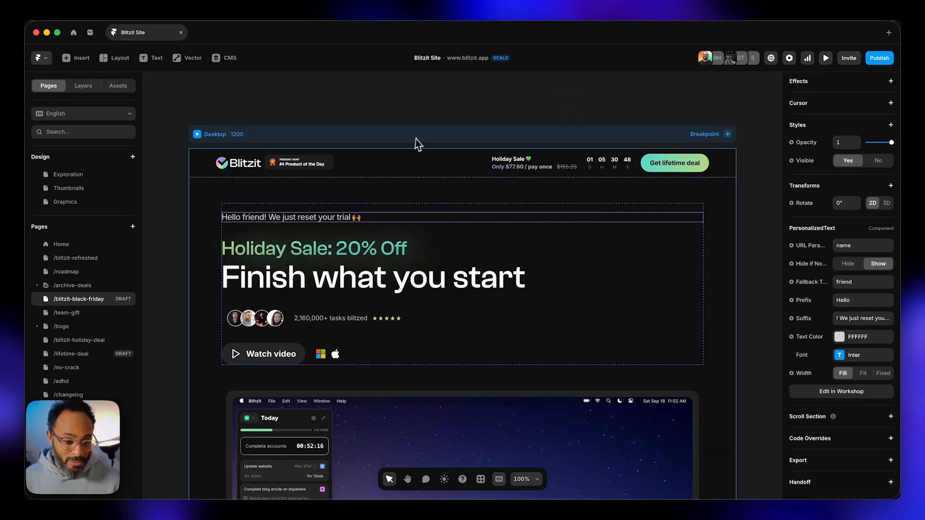